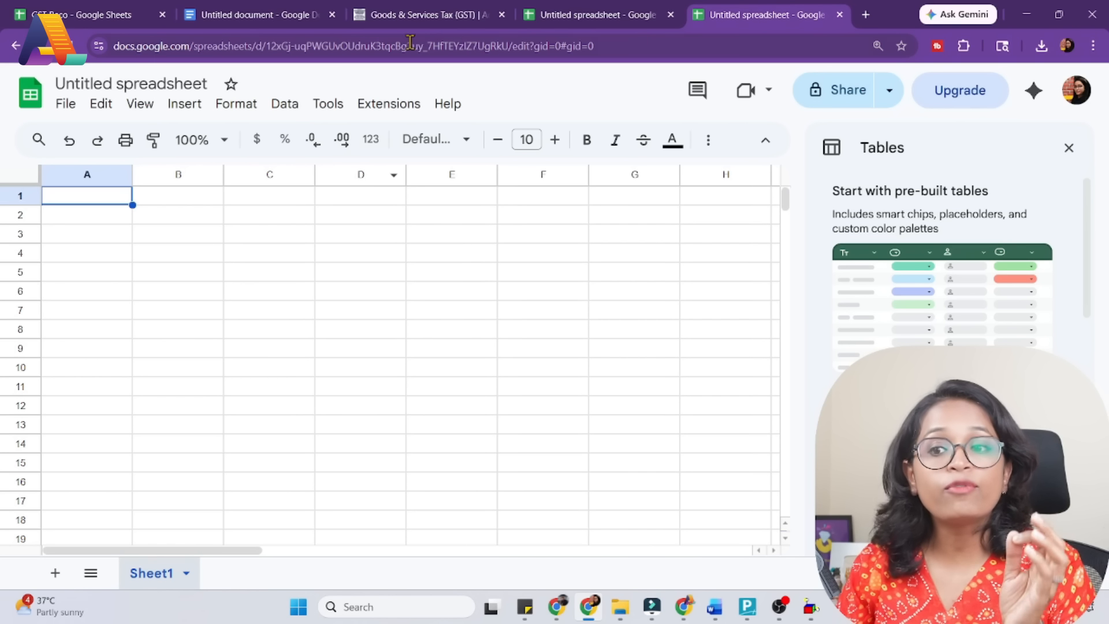
# Switch to the GST Reco spreadsheet and examine the Books and GST portal invoice blocks on Sheet1.
pyautogui.click(570, 13)
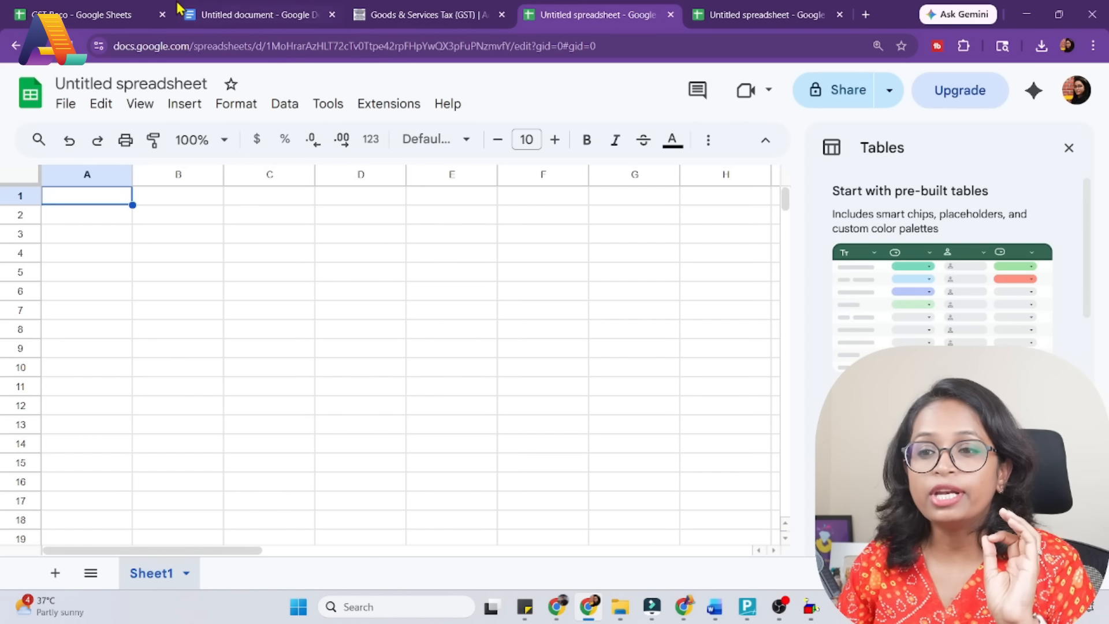
pyautogui.click(98, 14)
pyautogui.scroll(5, 325, 307)
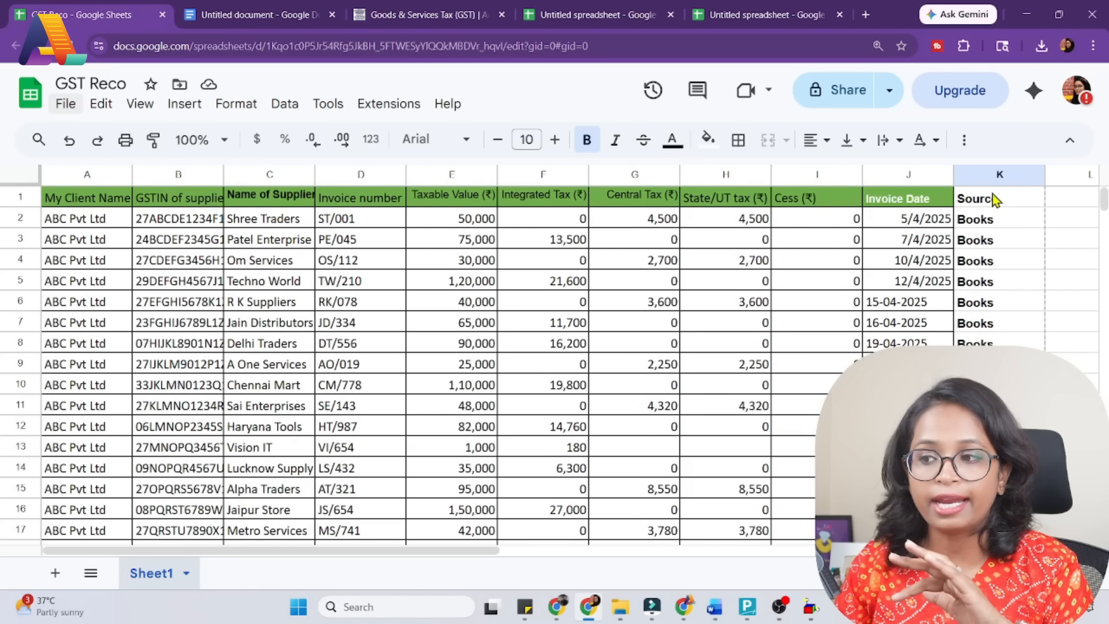
pyautogui.scroll(-7, 993, 263)
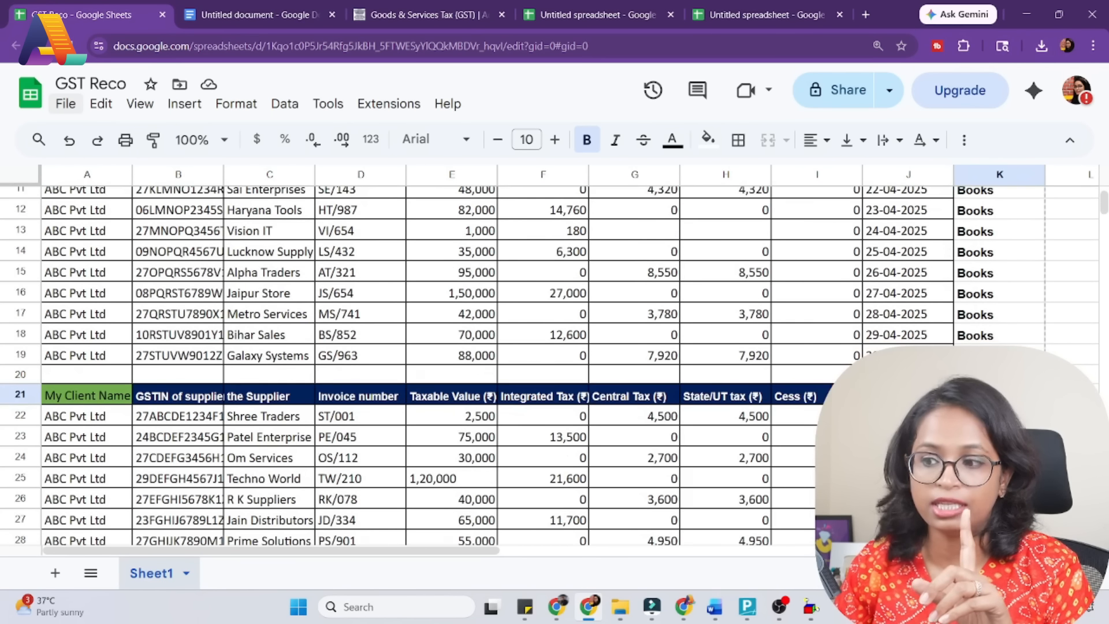
pyautogui.scroll(4, 976, 338)
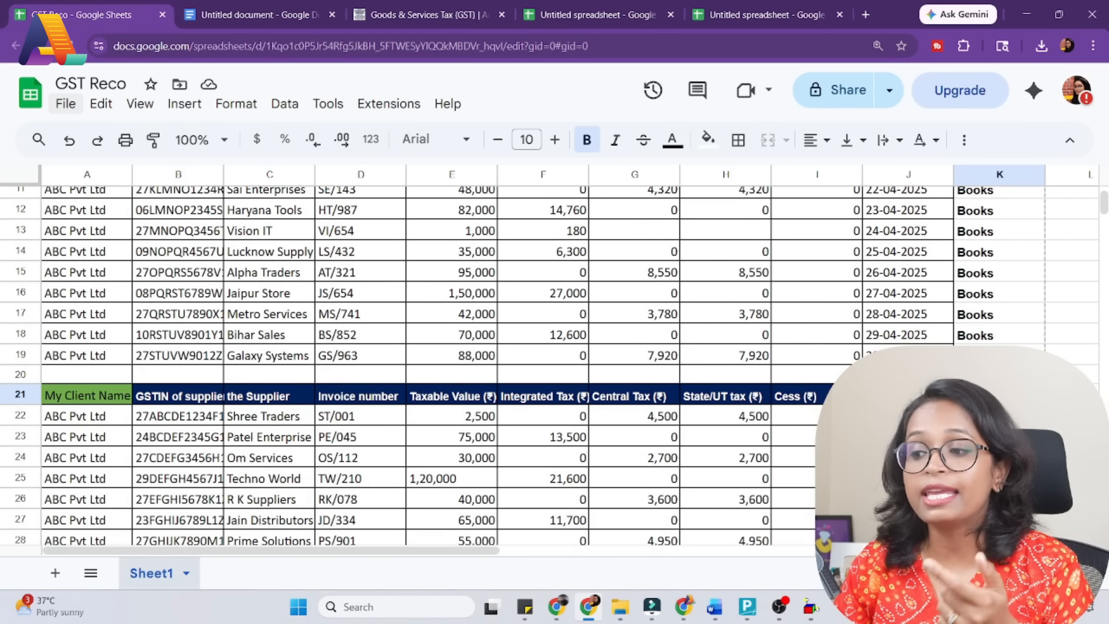
pyautogui.scroll(4, 522, 376)
pyautogui.scroll(-4, 260, 355)
pyautogui.scroll(-4, 260, 355)
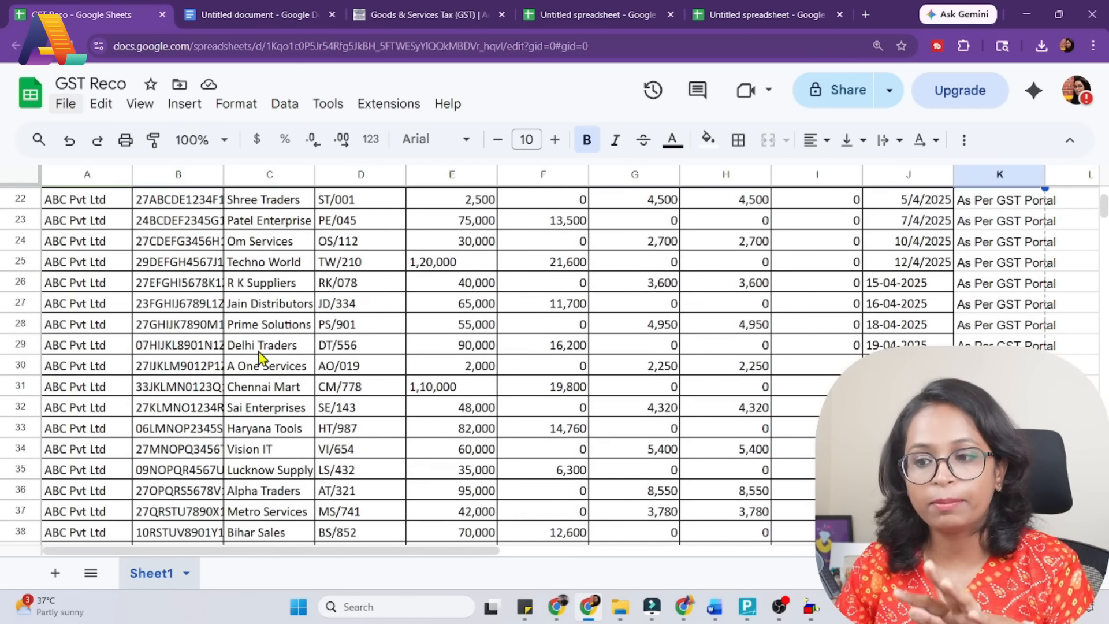
pyautogui.scroll(8, 260, 358)
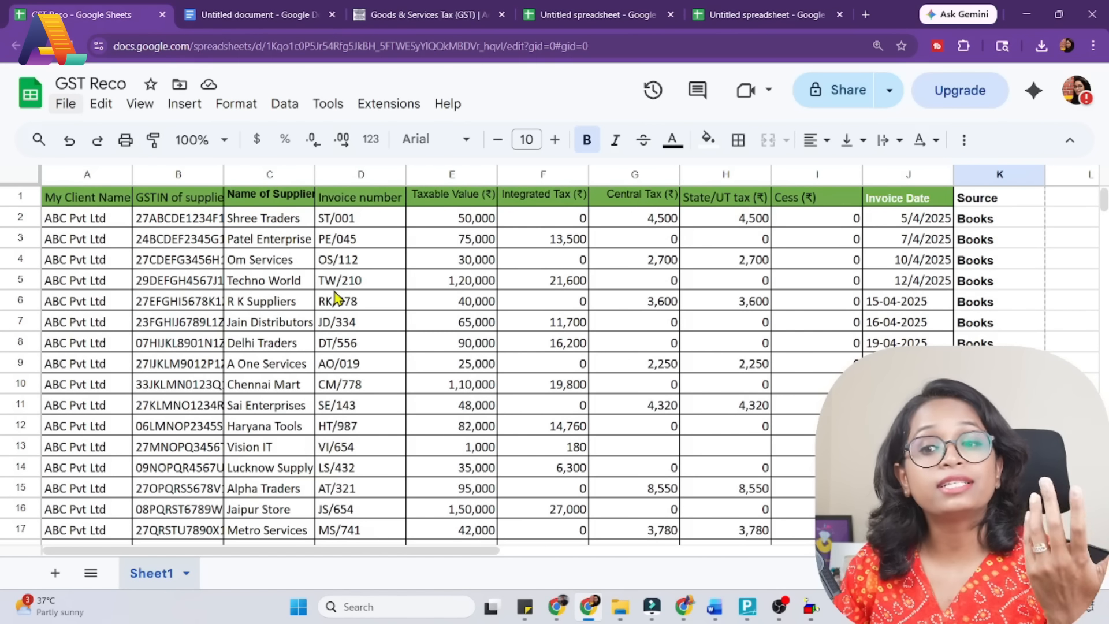
pyautogui.scroll(-3, 338, 298)
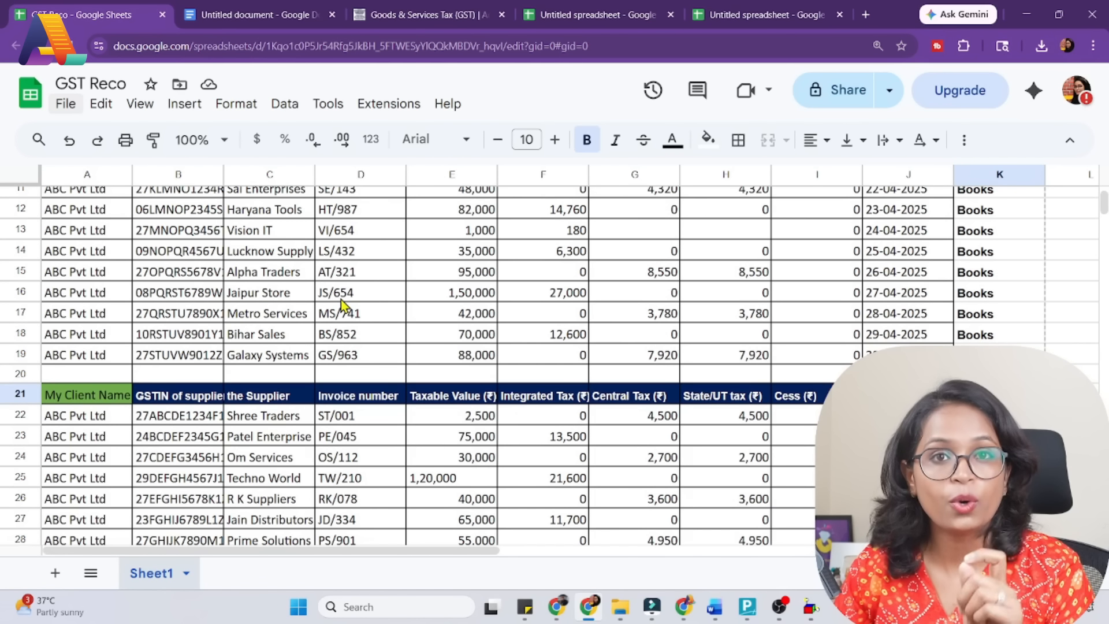
pyautogui.scroll(3, 341, 303)
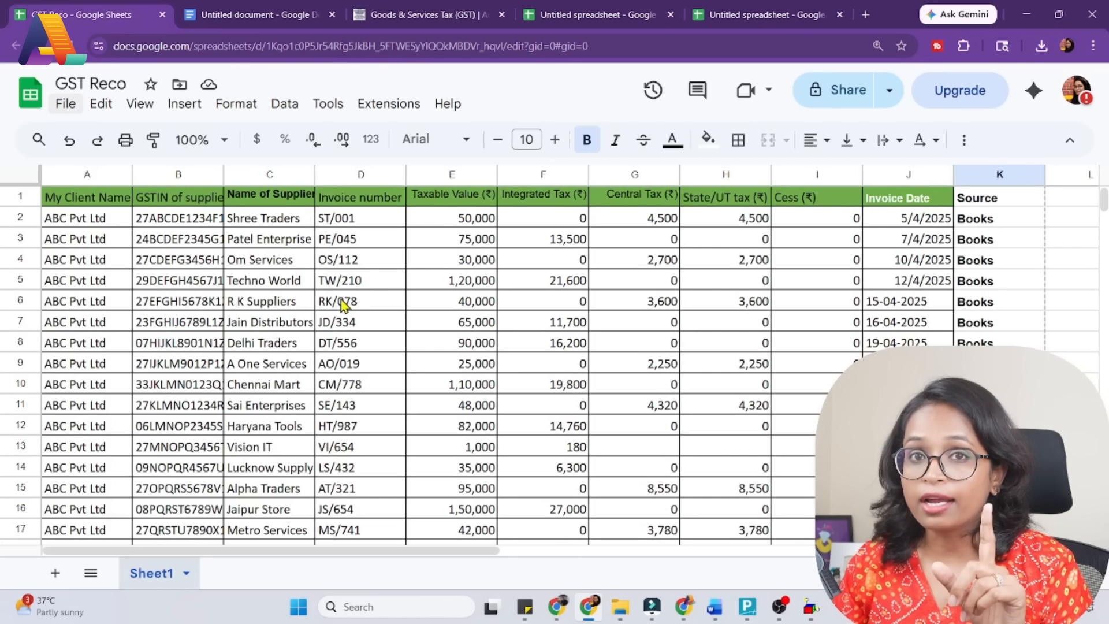
# Search the Google Workspace Marketplace add-ons for "chat Gpt".
pyautogui.click(395, 107)
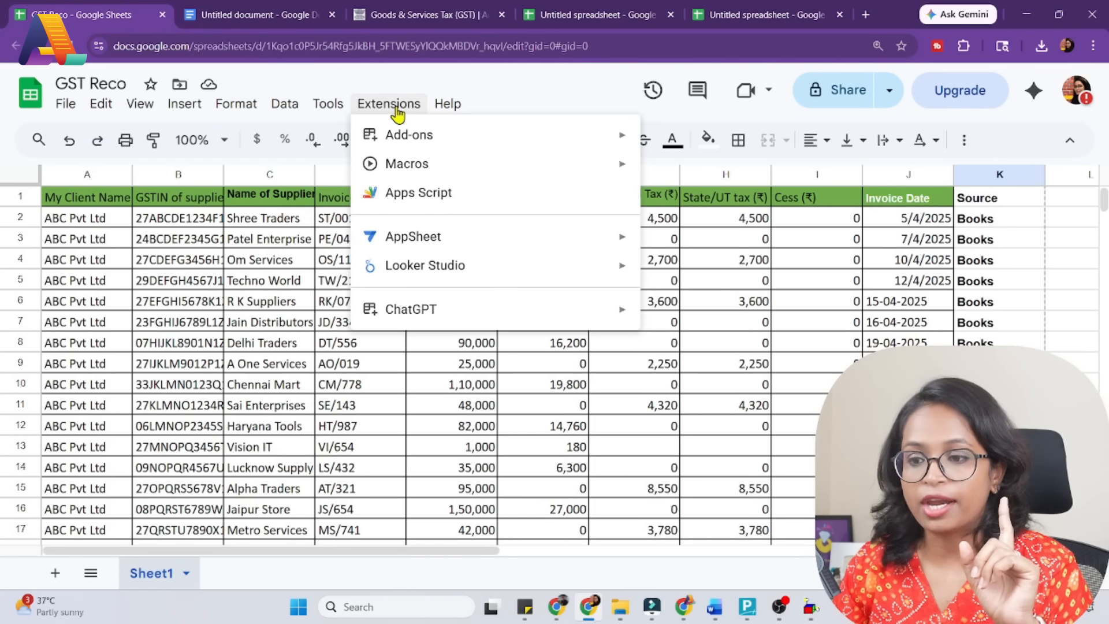
pyautogui.moveTo(425, 147)
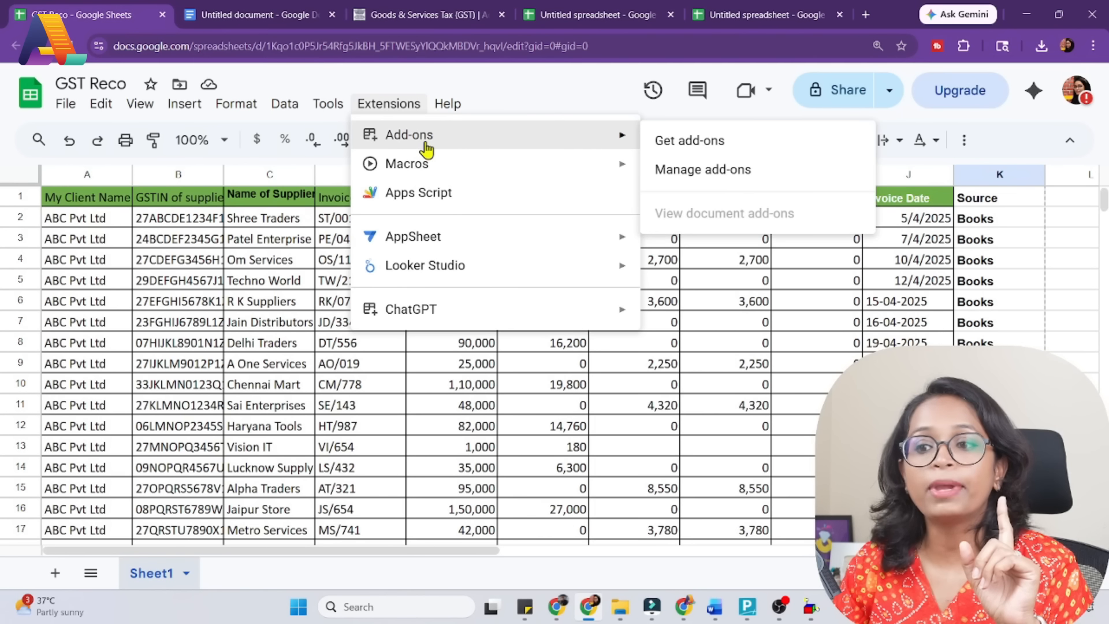
pyautogui.click(679, 151)
pyautogui.click(607, 141)
pyautogui.write('chat Gpt')
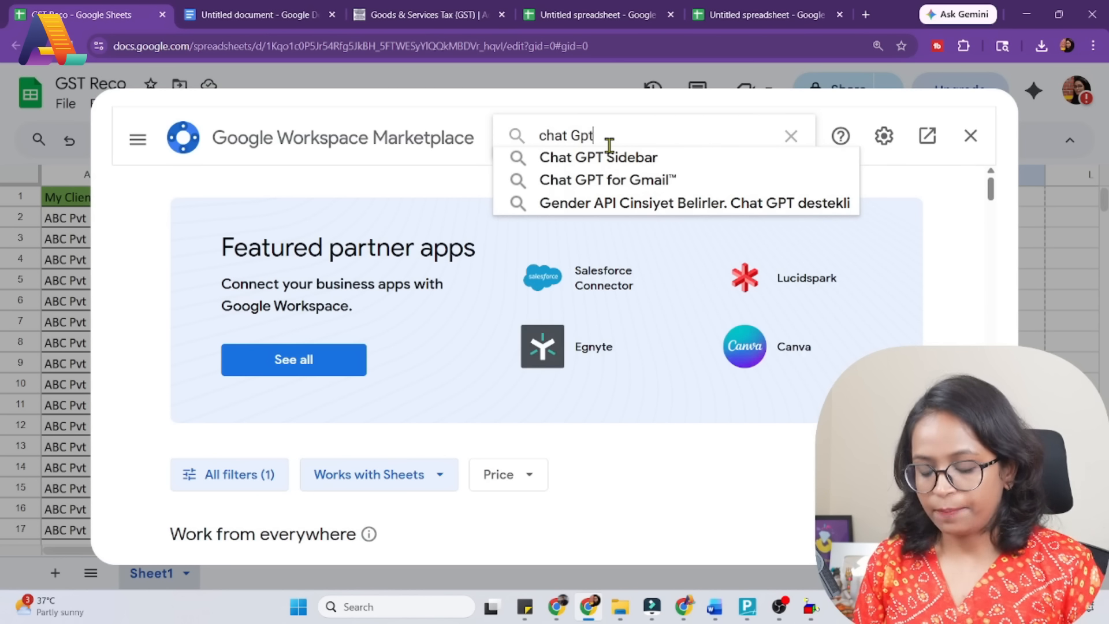
pyautogui.press('Return')
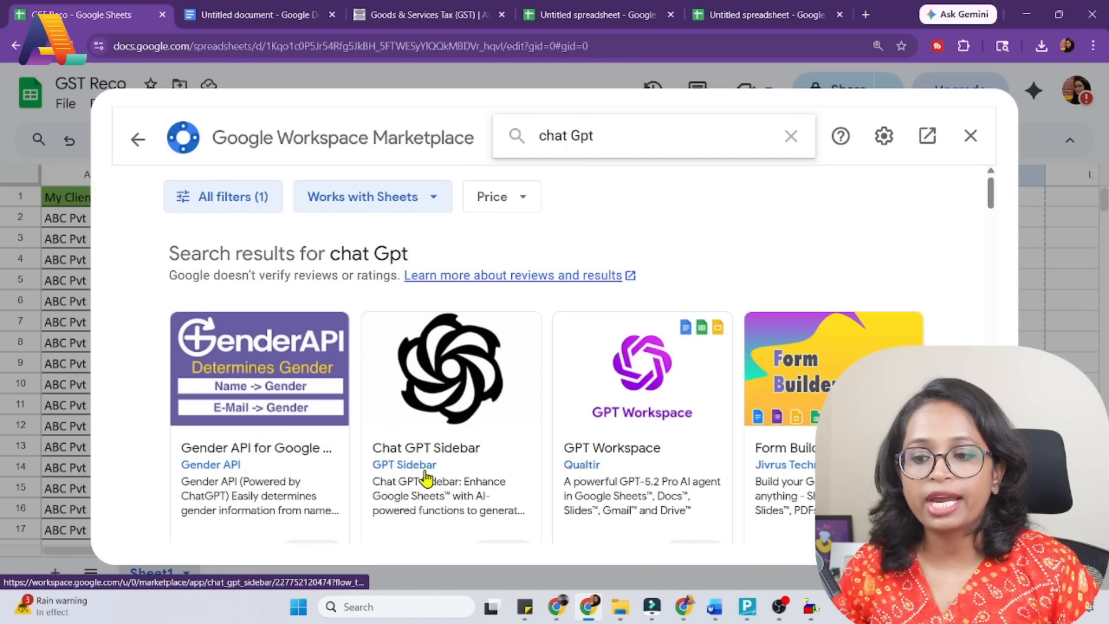
# Find OpenAI's ChatGPT add-on among the search results, view its listing and close the marketplace.
pyautogui.scroll(-6, 471, 383)
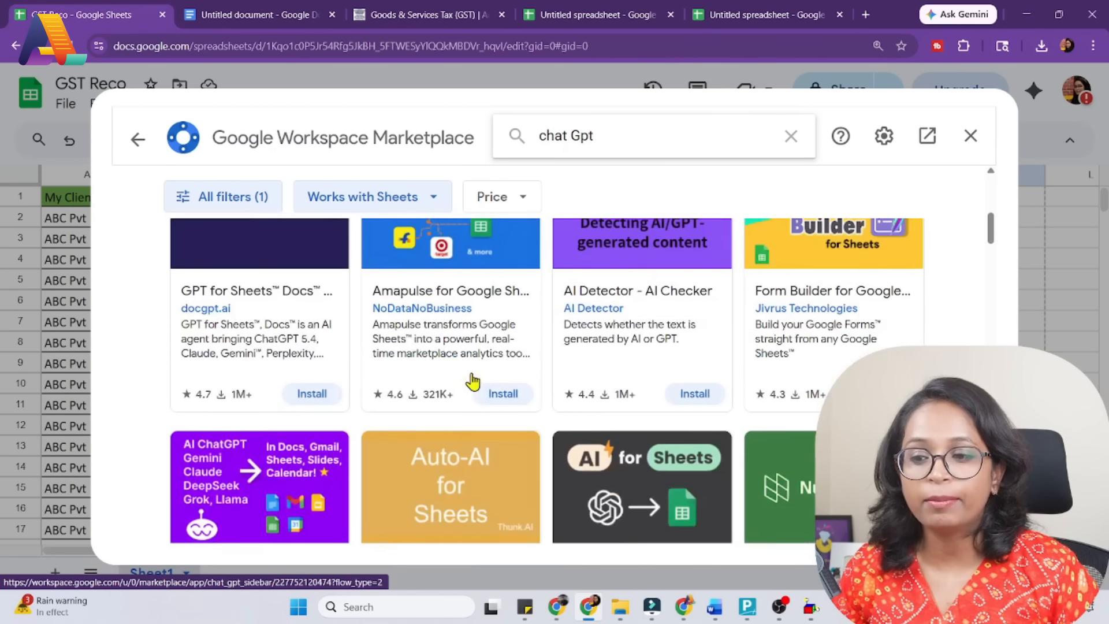
pyautogui.scroll(-8, 471, 381)
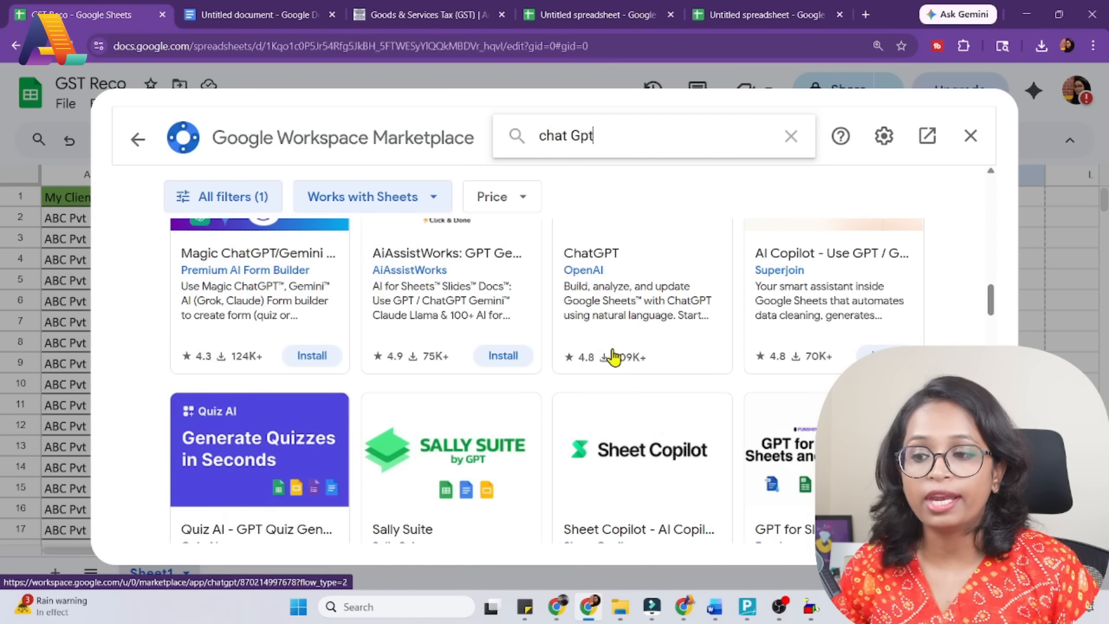
pyautogui.scroll(4, 614, 357)
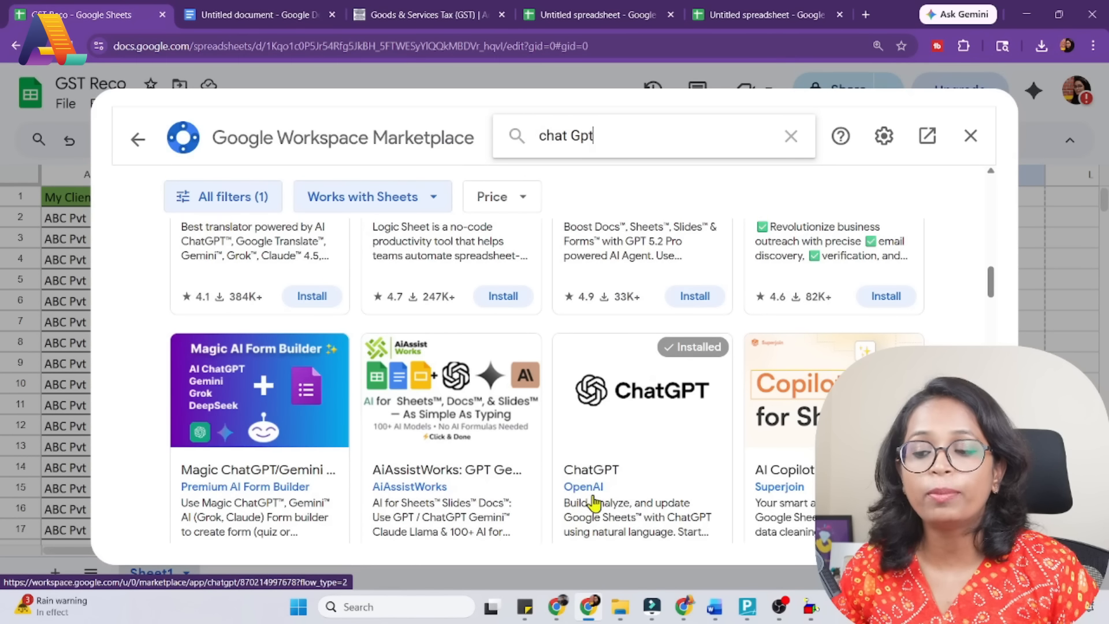
pyautogui.click(624, 416)
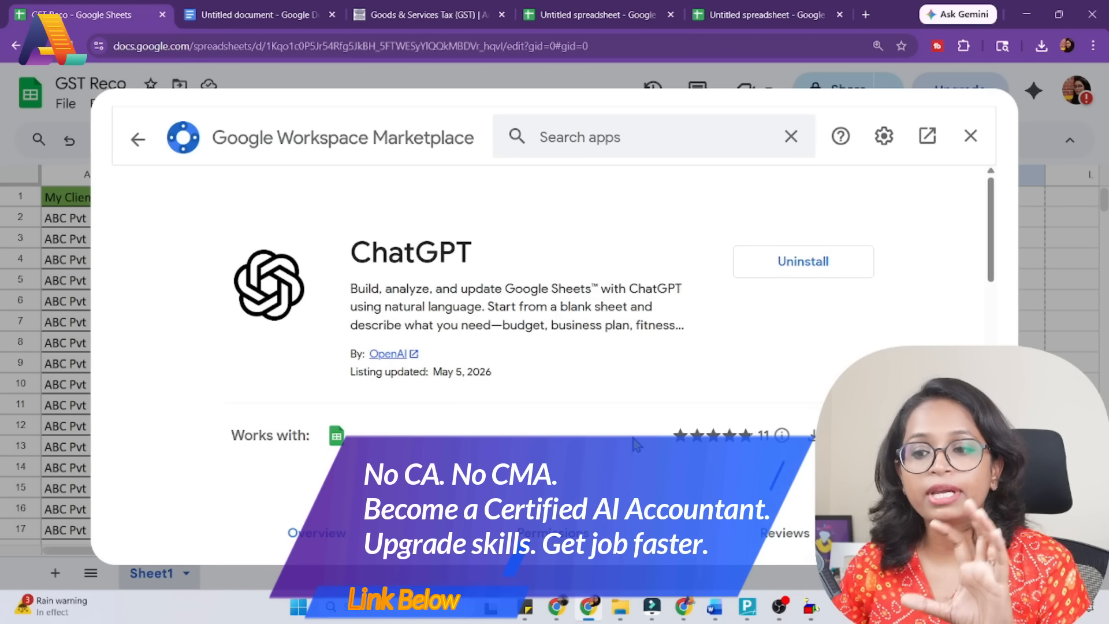
pyautogui.click(976, 140)
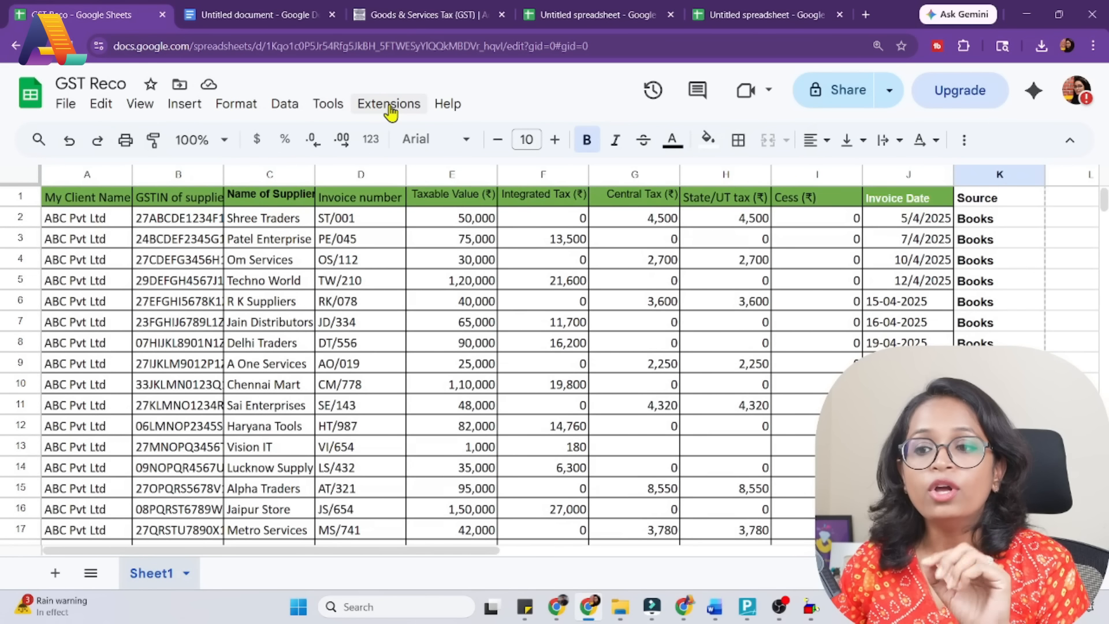
# Open the sidebar of the ChatGPT extension in the GST Reco spreadsheet.
pyautogui.click(390, 109)
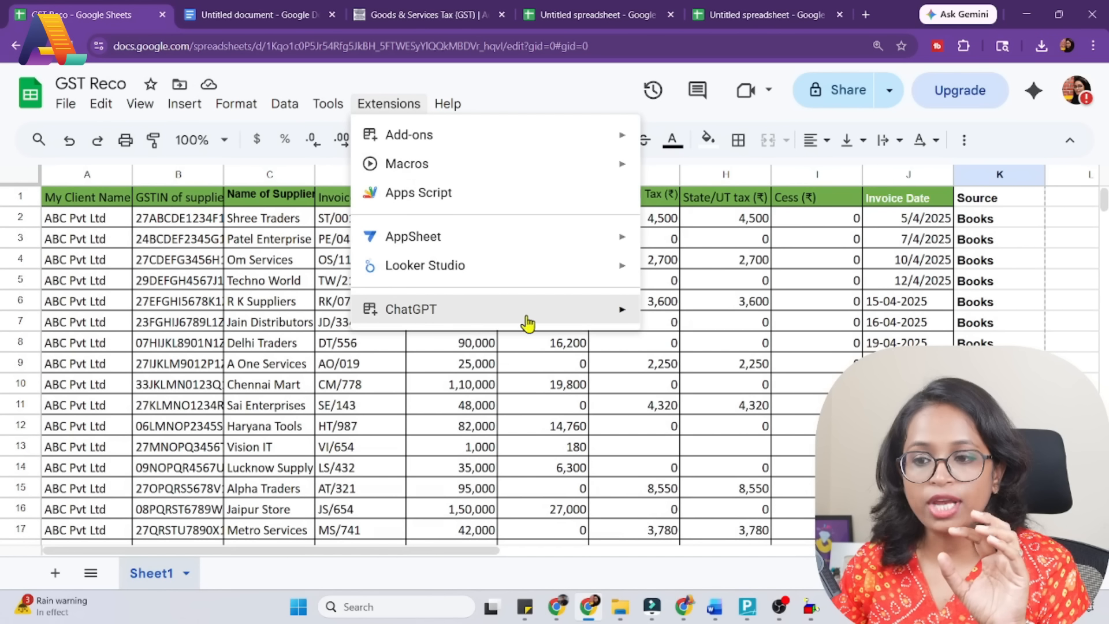
pyautogui.moveTo(508, 319)
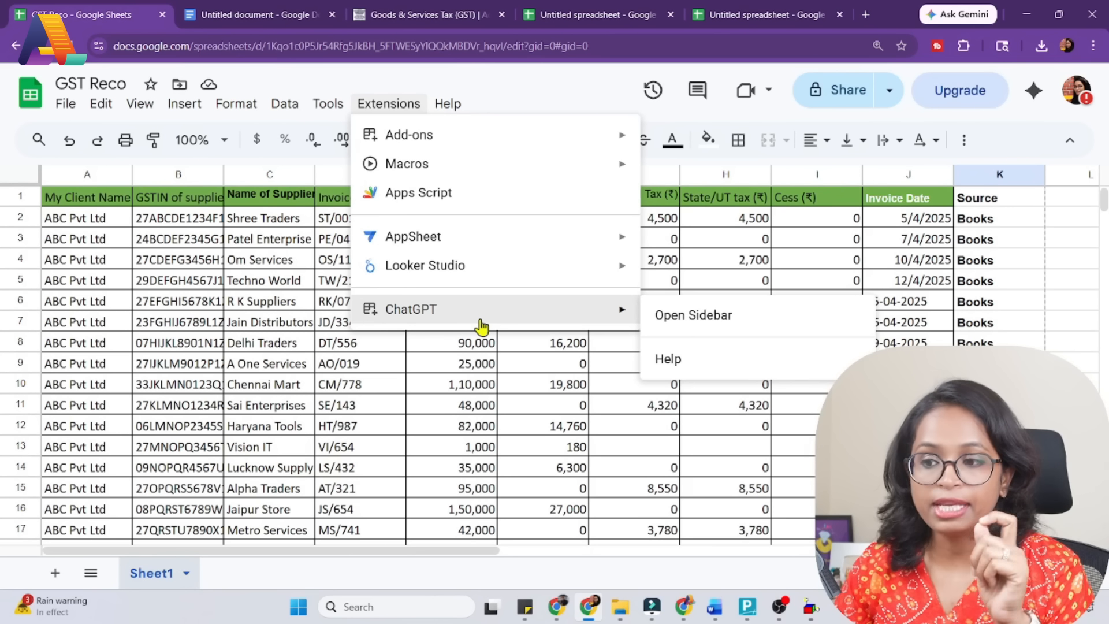
pyautogui.click(683, 318)
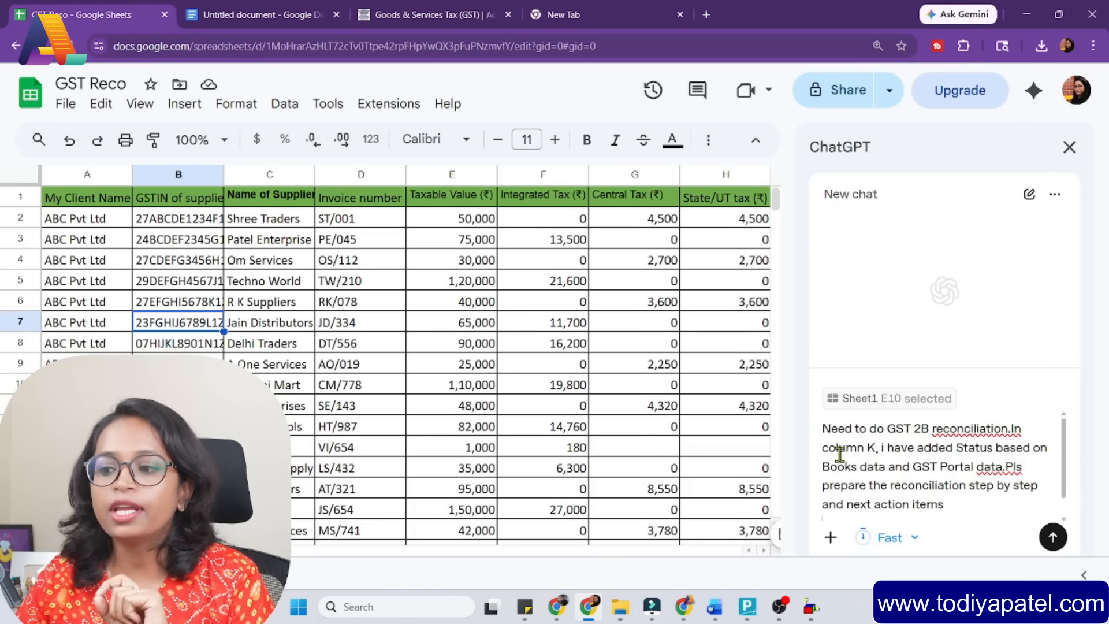
# Check the Source labels in column K for both data blocks and submit the prepared GST 2B reconciliation prompt to ChatGPT.
pyautogui.moveTo(231, 550); pyautogui.dragTo(362, 539)
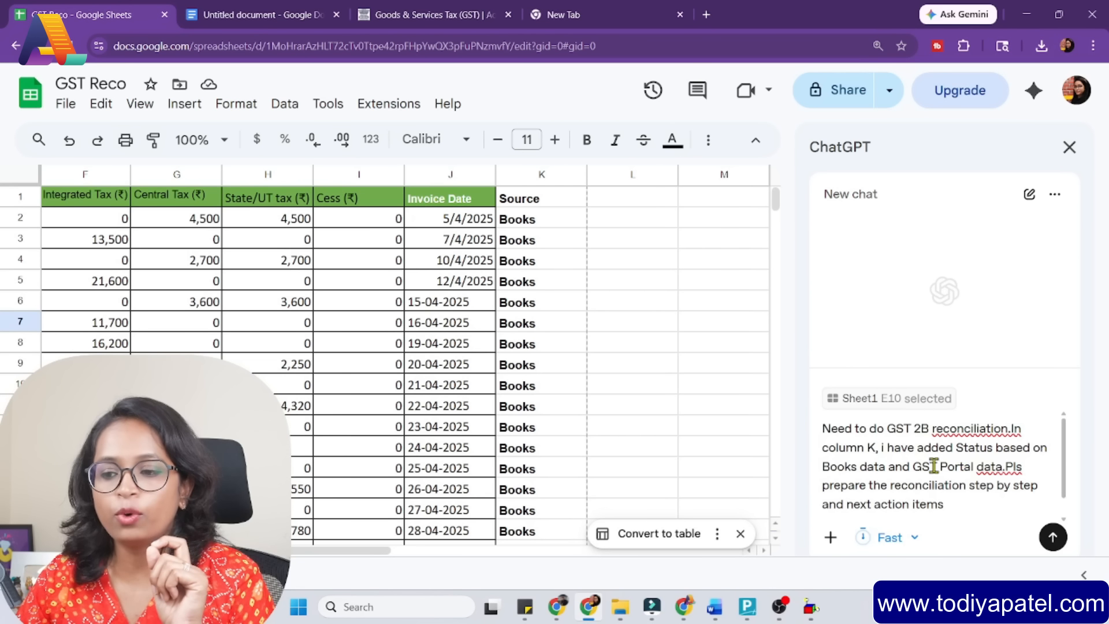
pyautogui.scroll(-3, 522, 282)
pyautogui.scroll(-3, 520, 282)
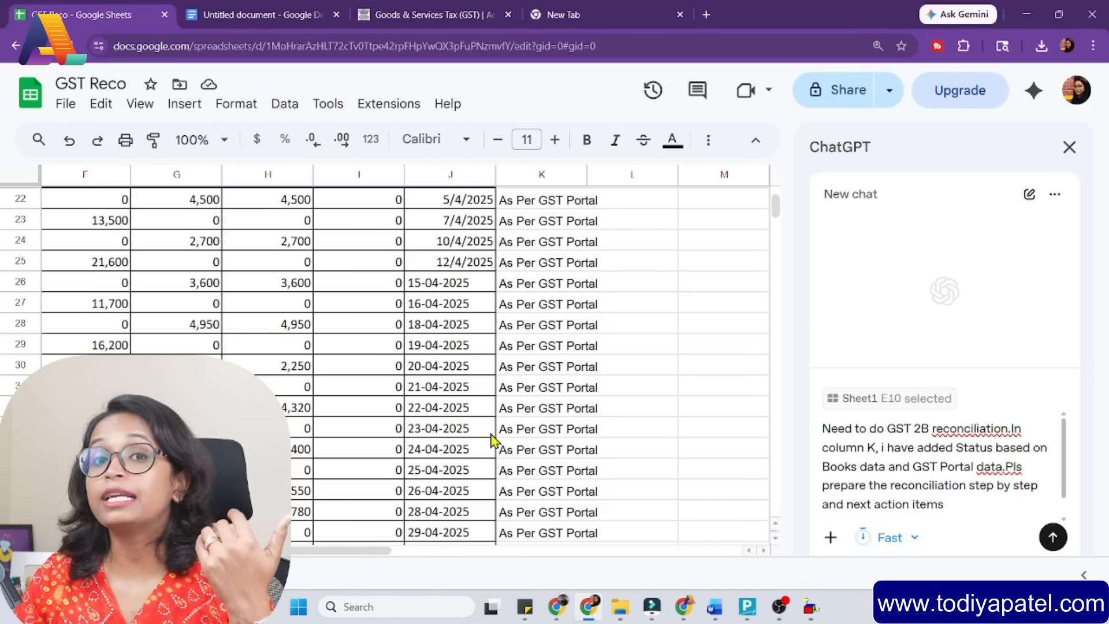
pyautogui.scroll(6, 492, 442)
pyautogui.moveTo(373, 555); pyautogui.dragTo(231, 555)
pyautogui.scroll(-3, 247, 359)
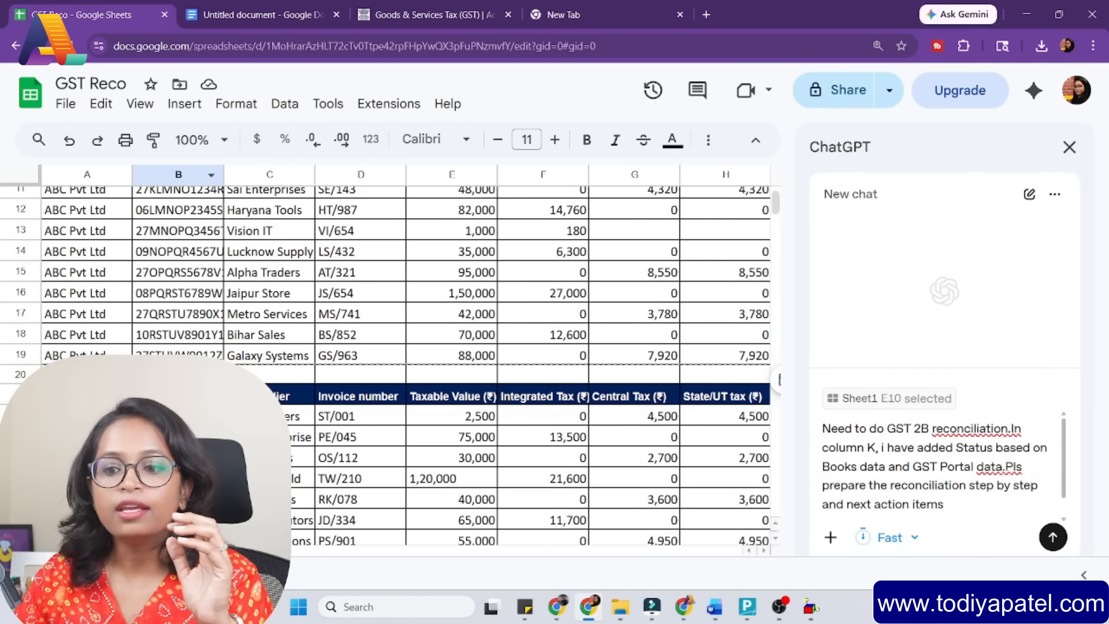
pyautogui.moveTo(254, 555); pyautogui.dragTo(321, 549)
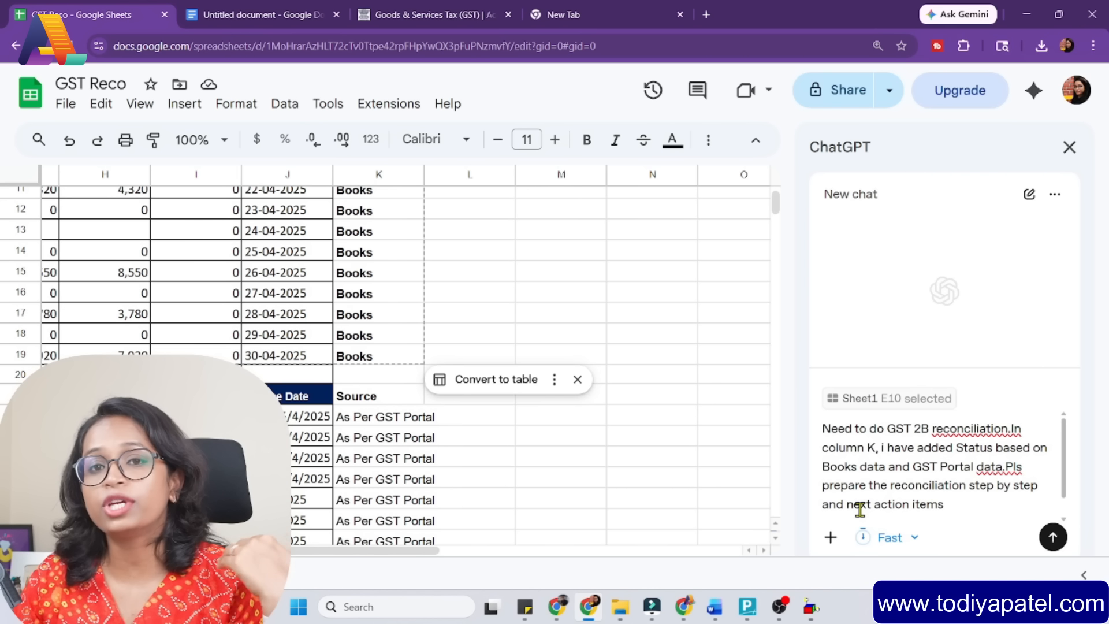
pyautogui.click(1052, 537)
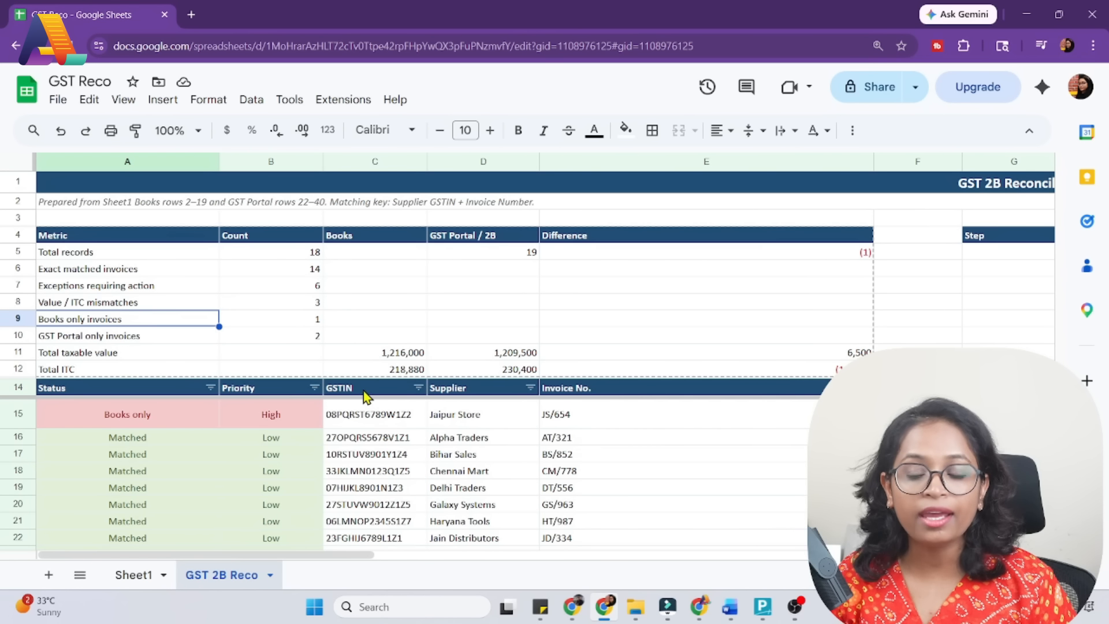
# Examine the summary metrics, invoice statuses and next action items on the GST 2B Reco sheet.
pyautogui.scroll(-3, 367, 396)
pyautogui.scroll(-4, 357, 407)
pyautogui.scroll(7, 649, 453)
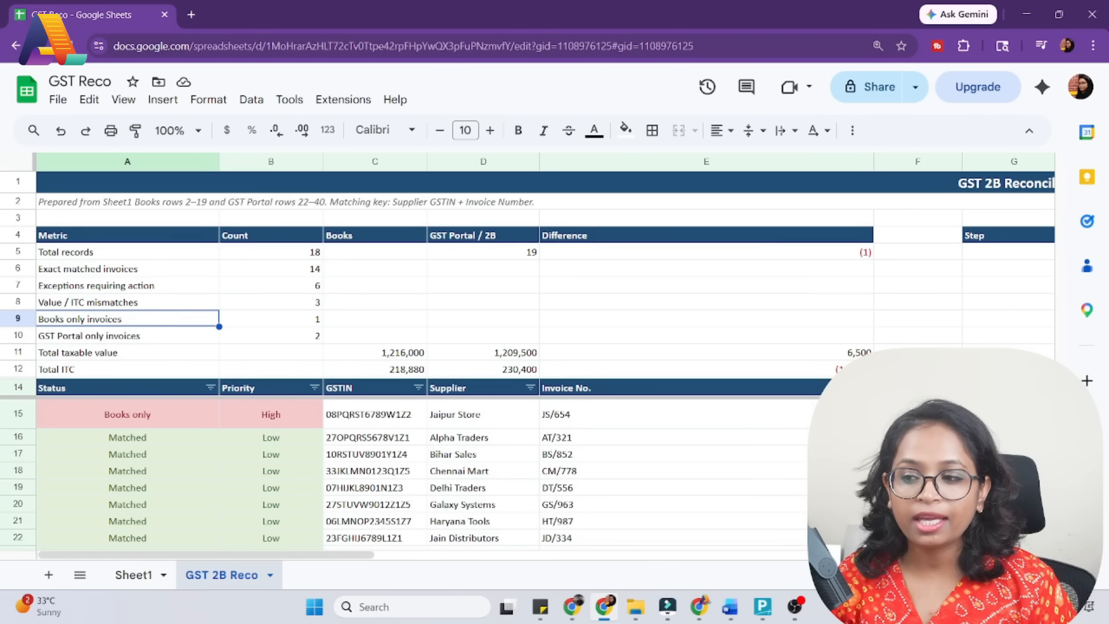
pyautogui.scroll(-5, 404, 474)
pyautogui.scroll(5, 405, 474)
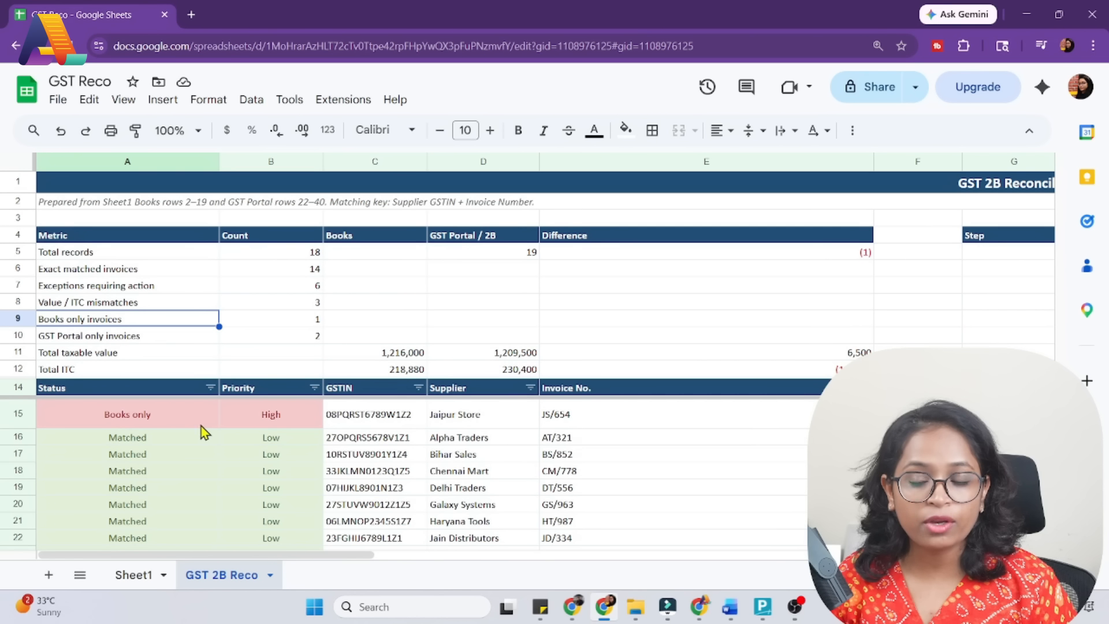
pyautogui.scroll(-4, 196, 490)
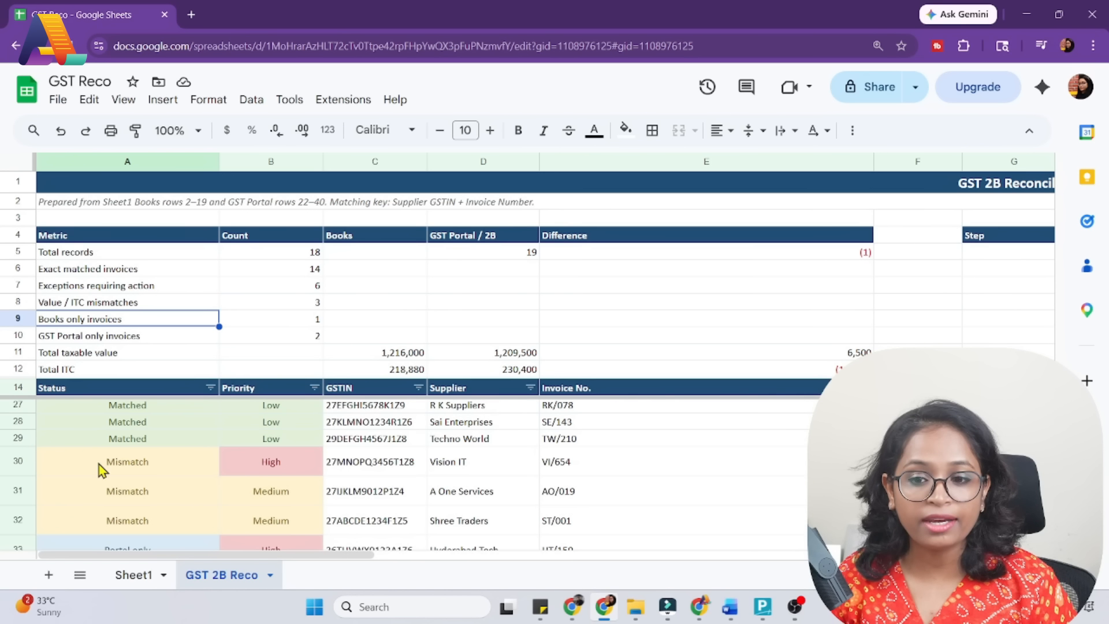
pyautogui.scroll(-3, 193, 531)
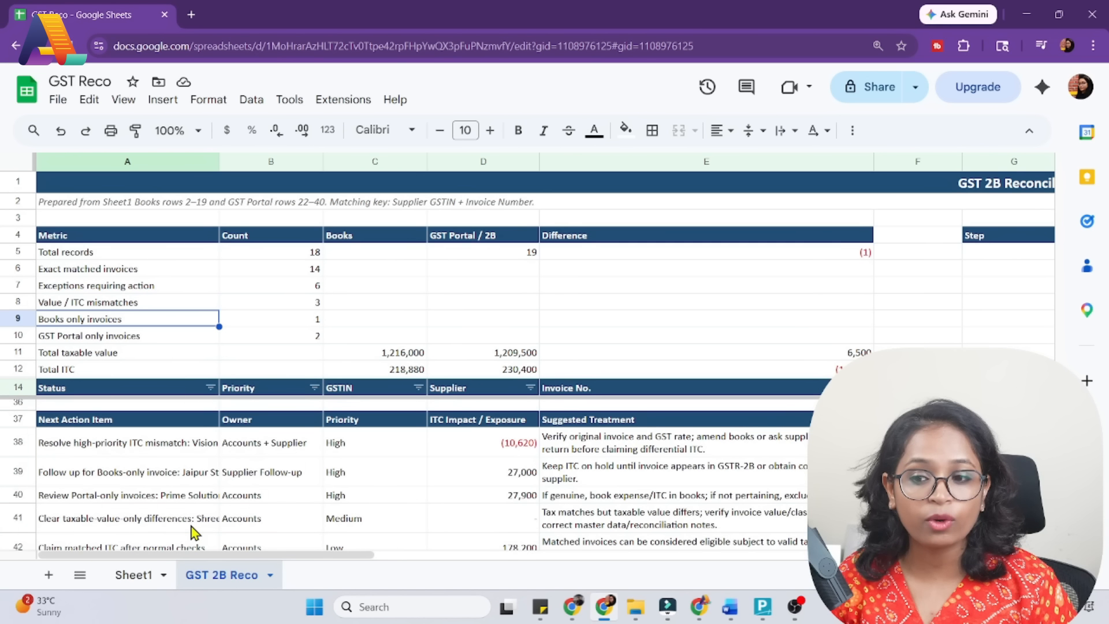
# Sort the invoice reconciliation table by Status from A to Z.
pyautogui.scroll(7, 193, 530)
pyautogui.click(210, 388)
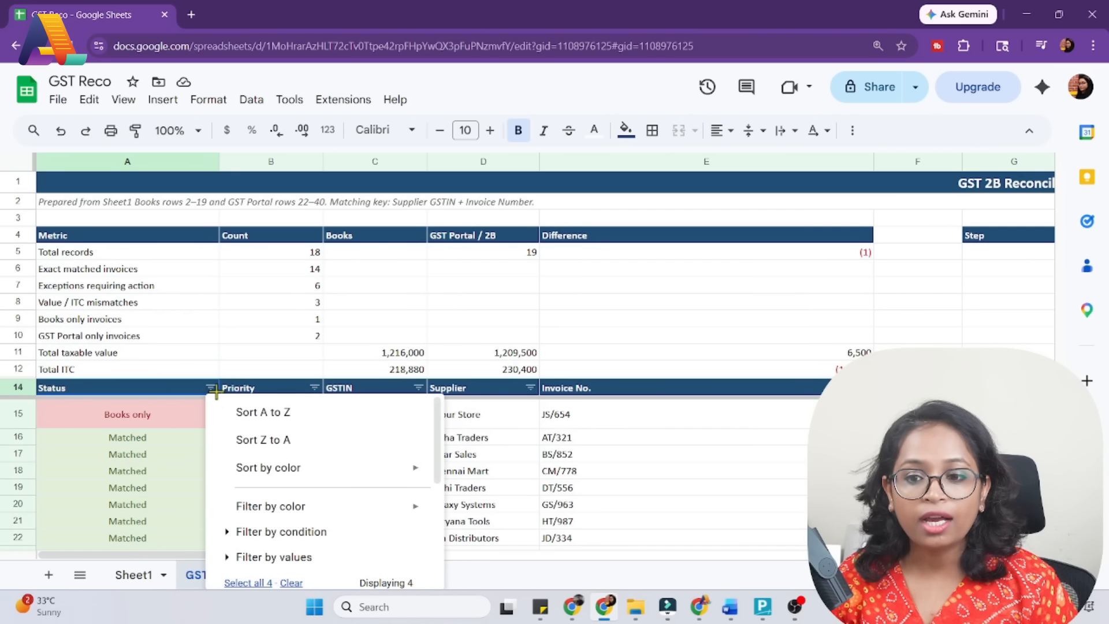
pyautogui.click(236, 411)
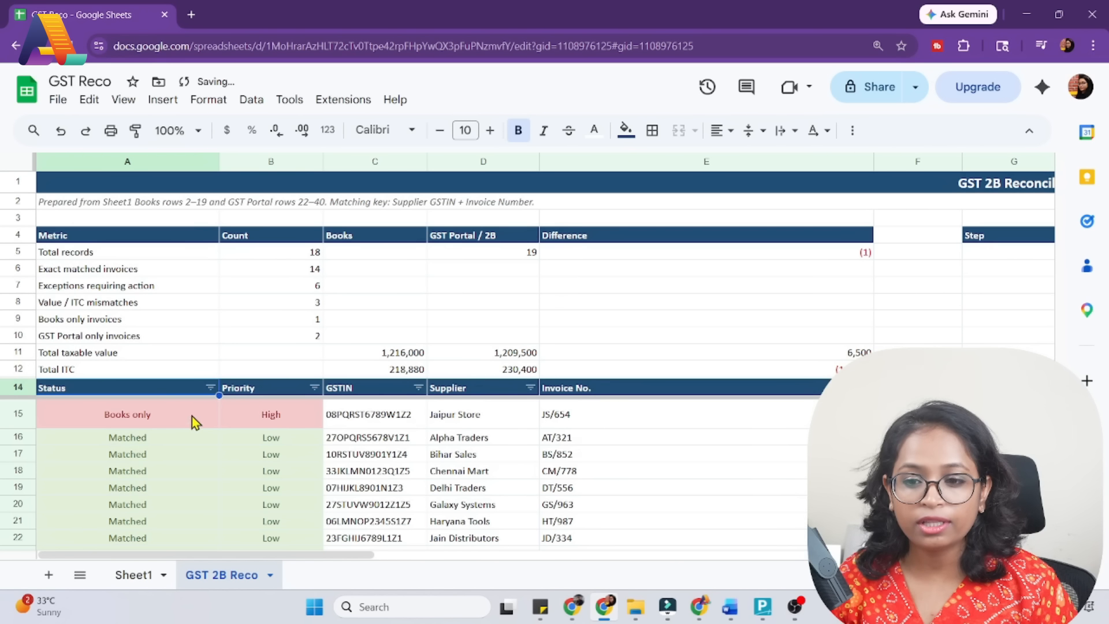
# Review the Books only invoice row for Jaipur Store across its columns, ending on its Books Taxable cell.
pyautogui.click(128, 418)
pyautogui.click(271, 424)
pyautogui.click(93, 426)
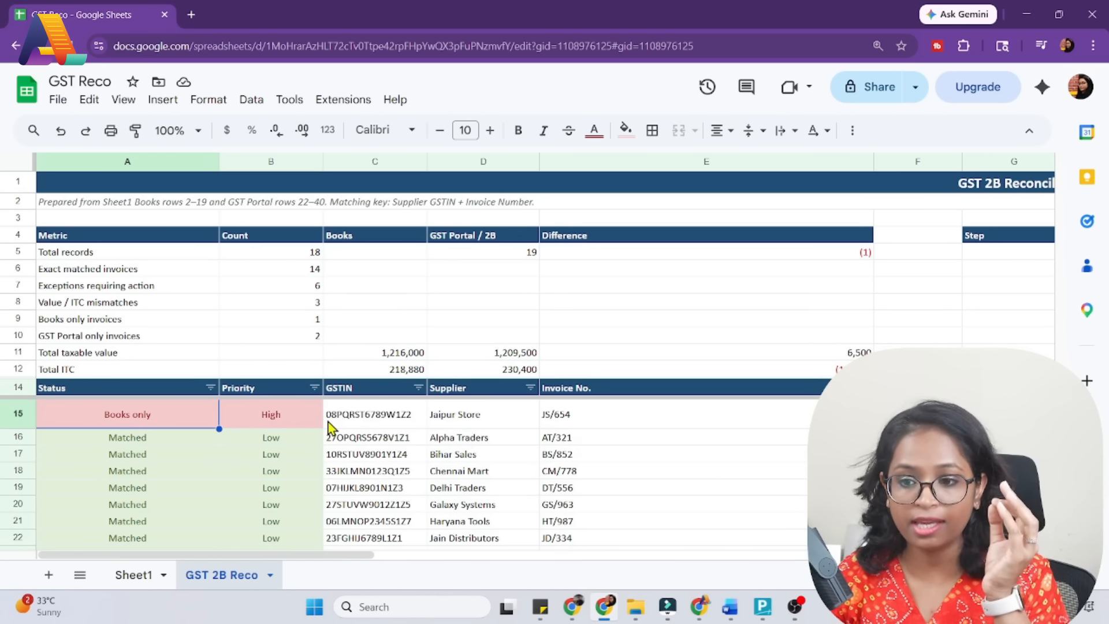
pyautogui.press('Right')
pyautogui.press('Right')
pyautogui.press('Right')
pyautogui.press('Right')
pyautogui.press('Right')
pyautogui.press('Right')
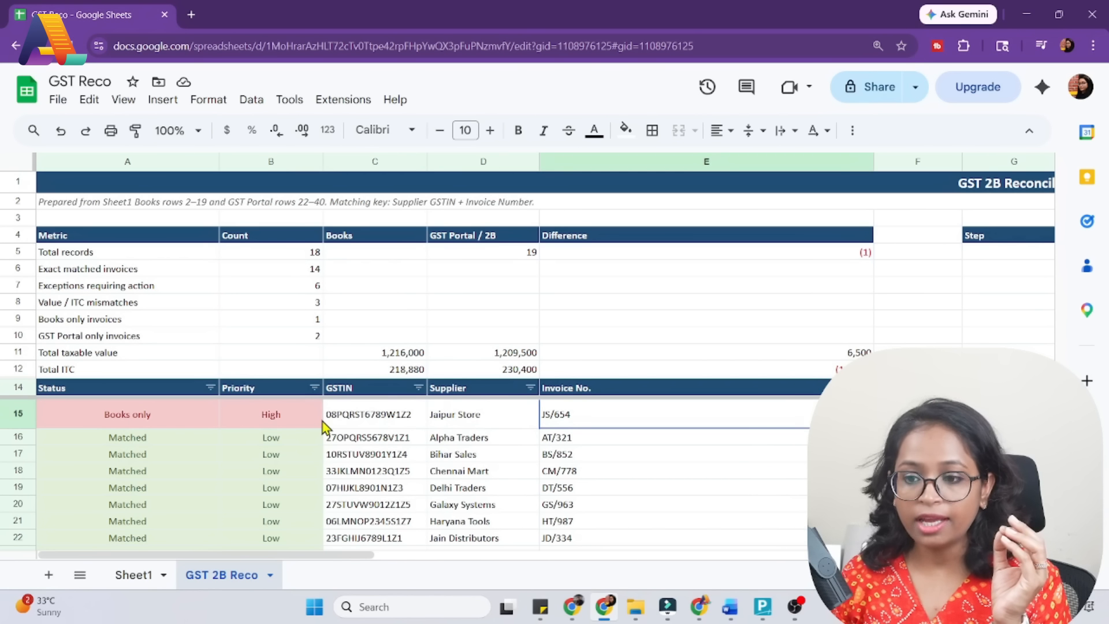
pyautogui.press('Right')
pyautogui.press('Right')
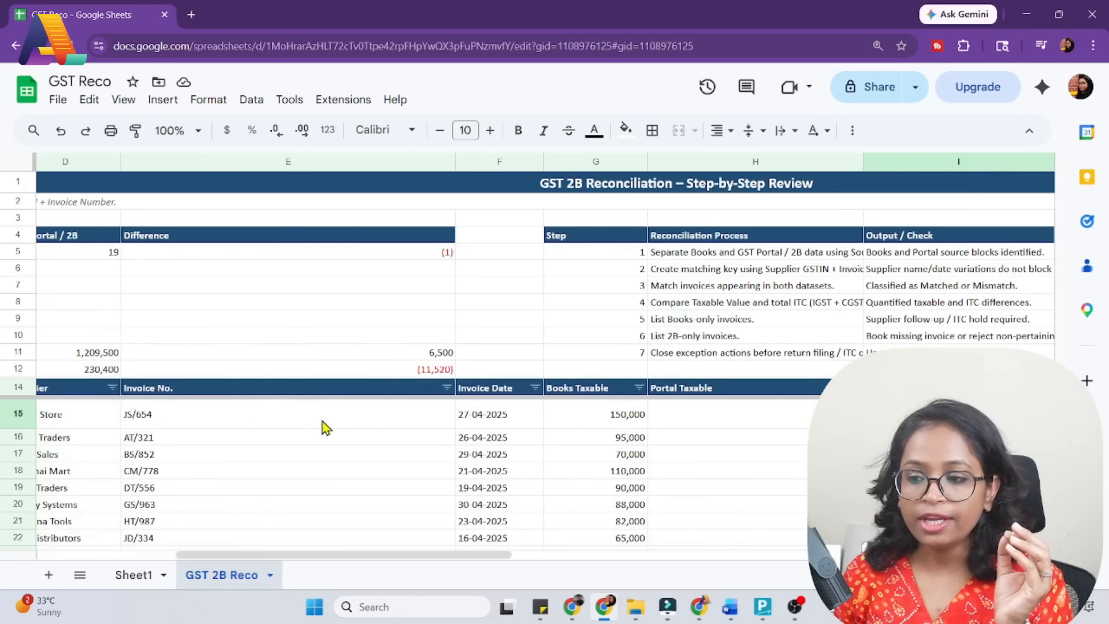
pyautogui.press('Left')
pyautogui.press('Left')
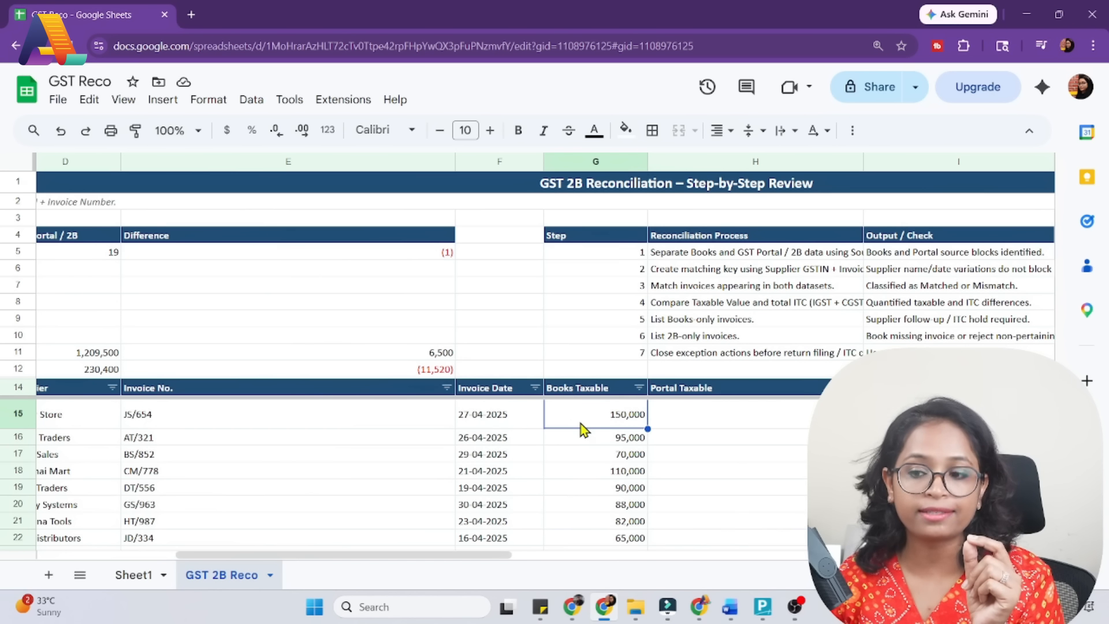
# Review the rest of the Jaipur Store Books only row from Portal Taxable through the ITC columns to its Next Action.
pyautogui.click(669, 422)
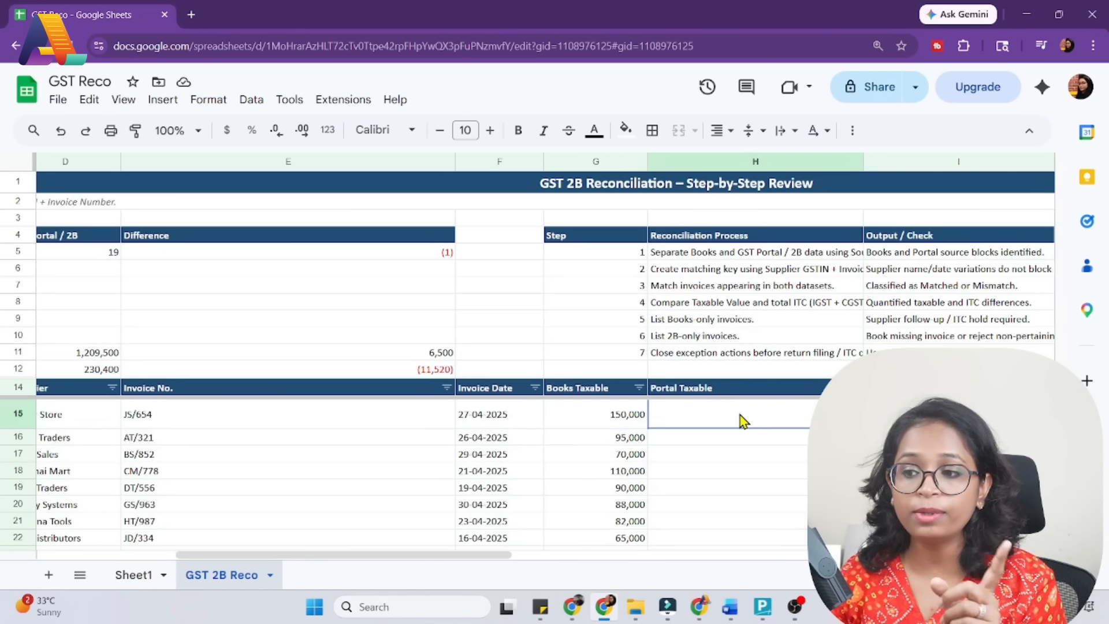
pyautogui.press('Right')
pyautogui.press('Right')
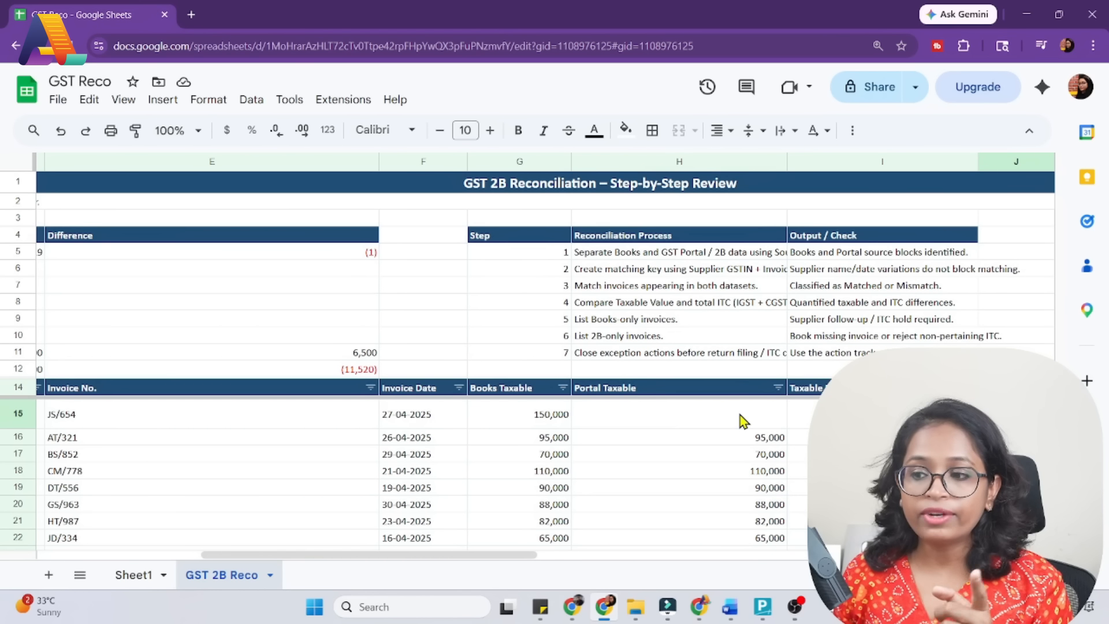
pyautogui.press('Right')
pyautogui.press('Left')
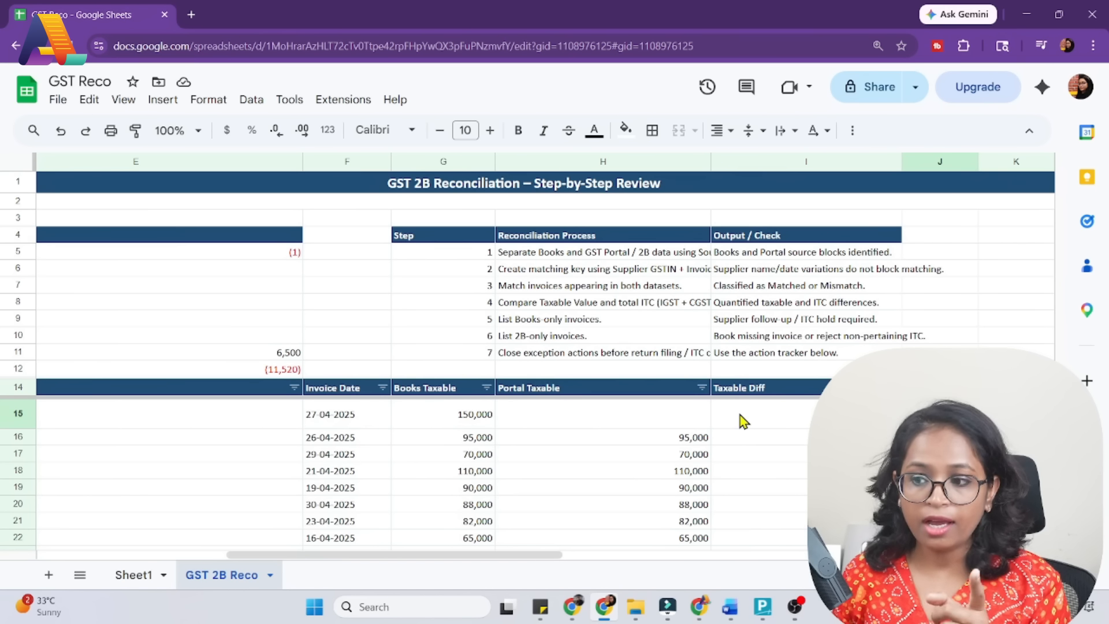
pyautogui.press('Right')
pyautogui.press('Left')
pyautogui.press('Right')
pyautogui.press('Right')
pyautogui.press('Right')
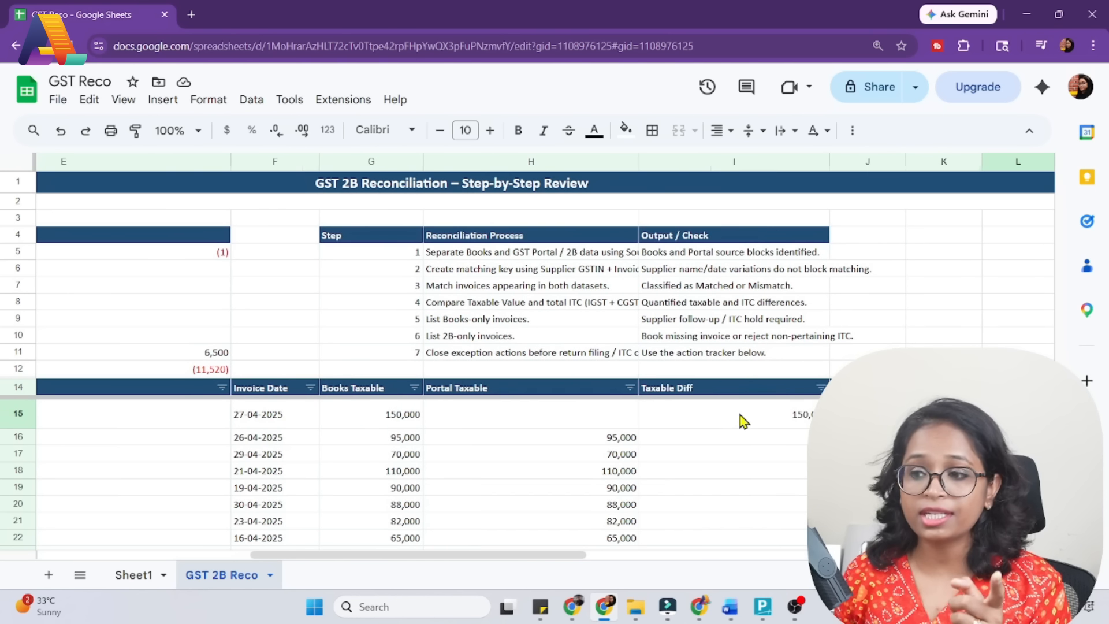
pyautogui.press('Right')
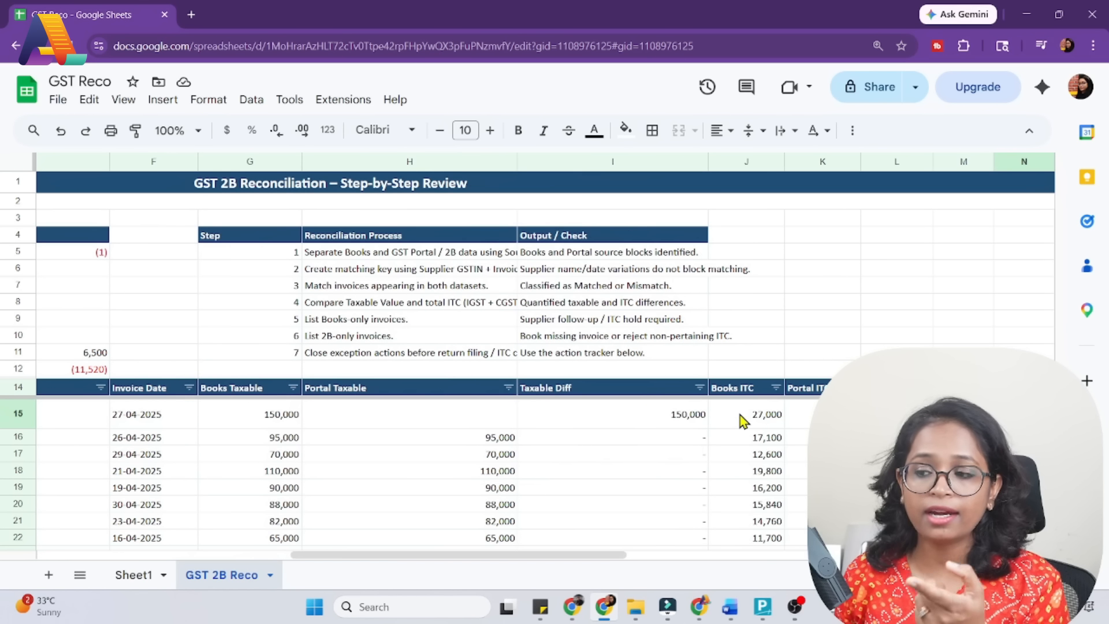
pyautogui.press('Right')
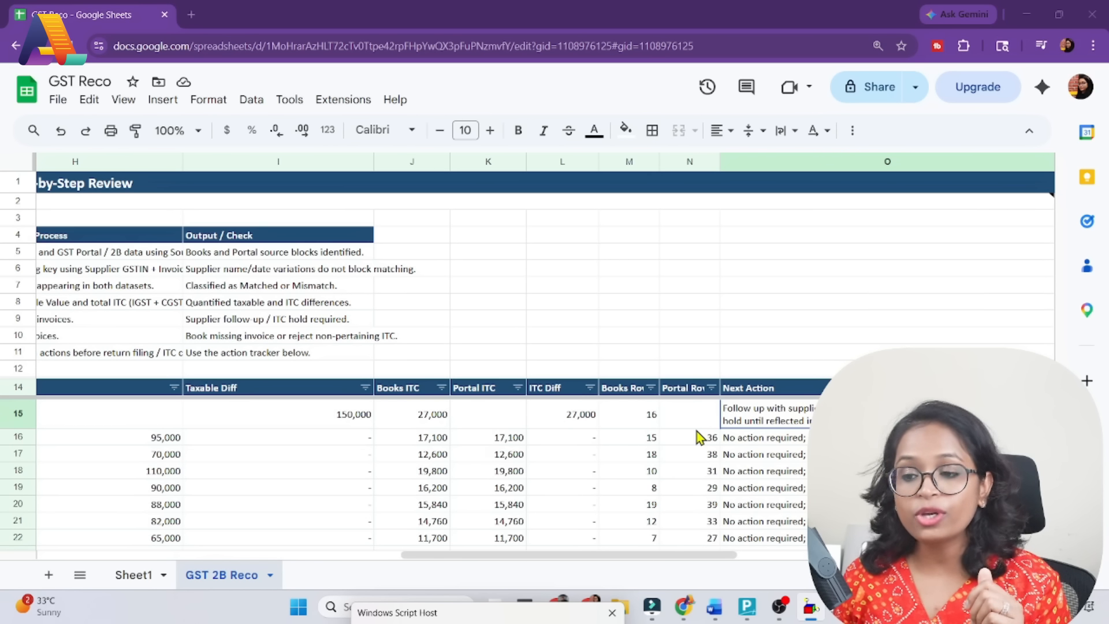
# Review the Matched invoice row for Bihar Sales from its Status across the taxable and ITC values to its Next Action.
pyautogui.click(575, 427)
pyautogui.moveTo(692, 556); pyautogui.dragTo(323, 556)
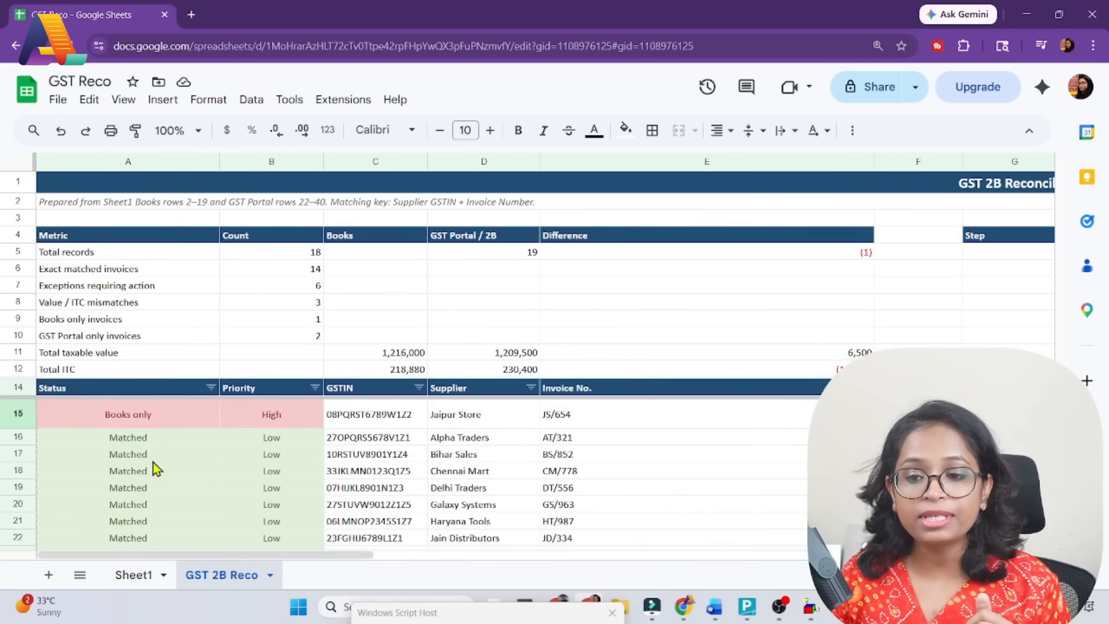
pyautogui.click(137, 448)
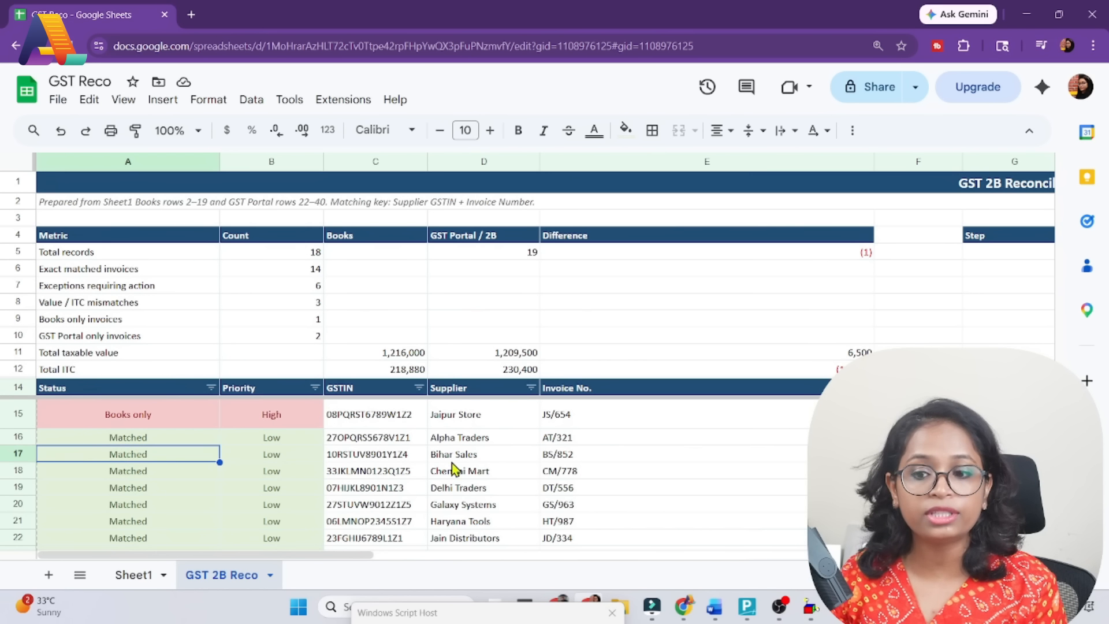
pyautogui.click(491, 454)
pyautogui.press('Right')
pyautogui.press('Right')
pyautogui.press('Right')
pyautogui.press('Right')
pyautogui.press('Right')
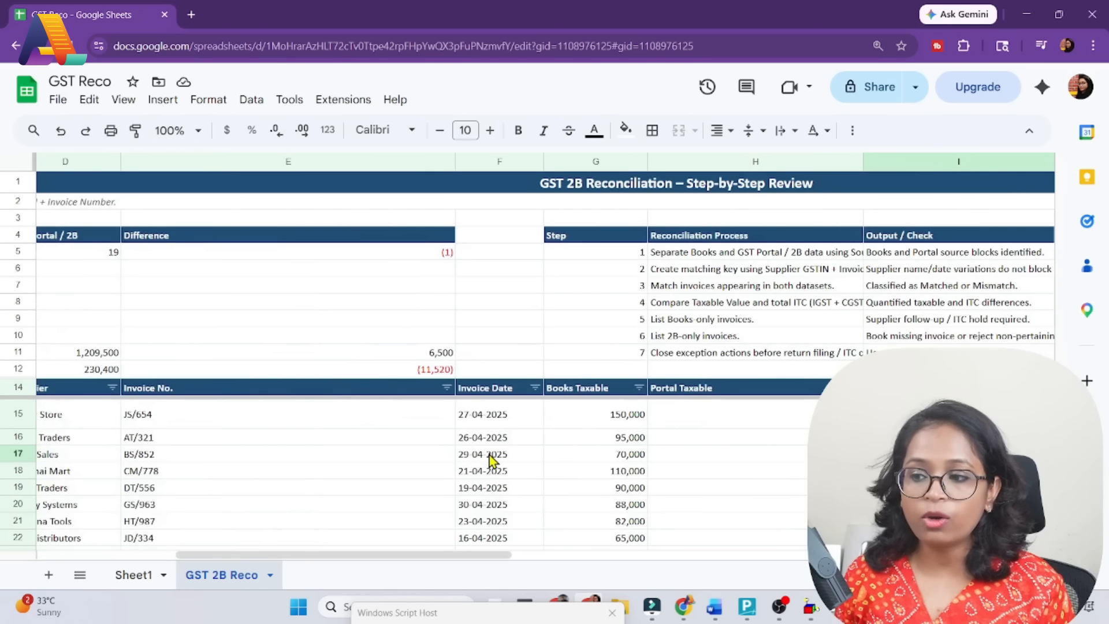
pyautogui.press('Left')
pyautogui.press('Left')
pyautogui.press('Right')
pyautogui.press('Right')
pyautogui.press('Right')
pyautogui.press('Right')
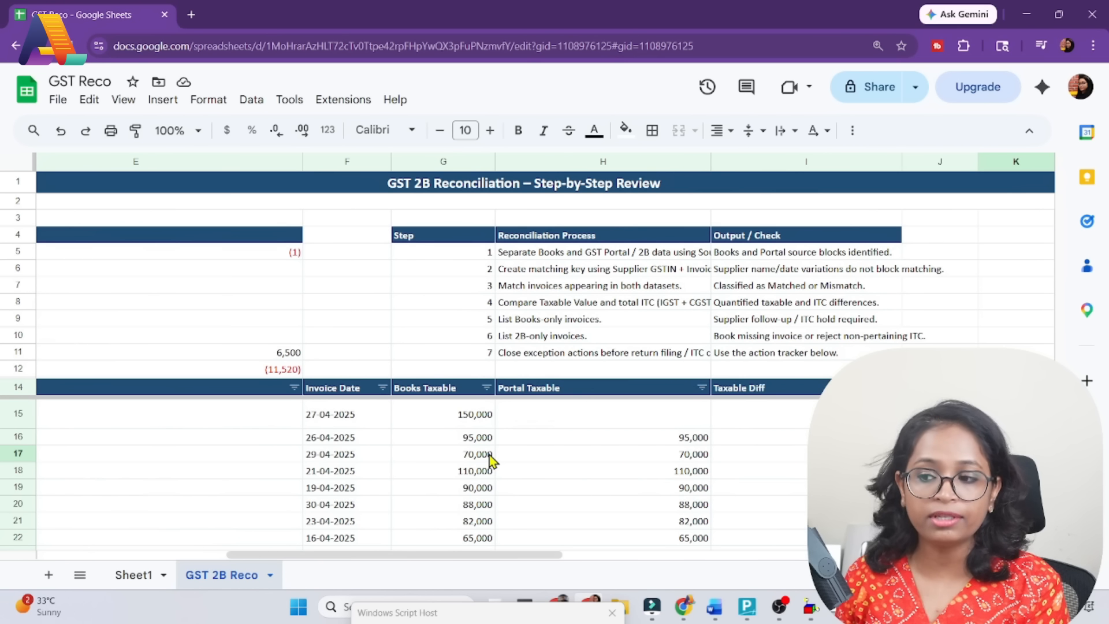
pyautogui.press('Right')
pyautogui.press('Right')
pyautogui.press('Right')
pyautogui.press('Right')
pyautogui.press('Right')
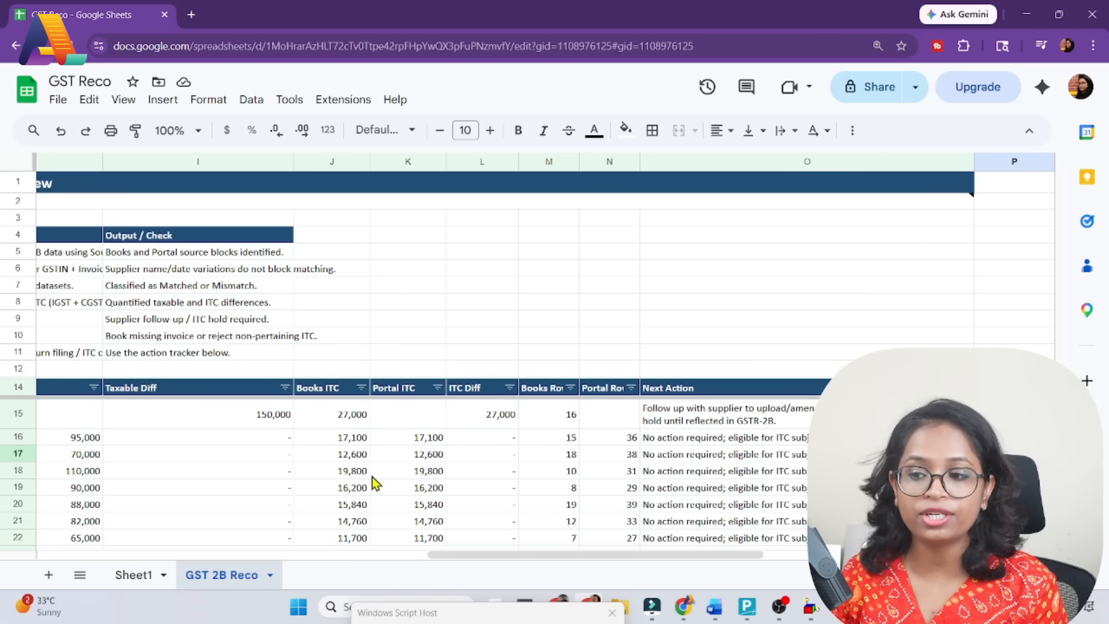
# Go through the Status column of the Matched invoices down to the first Mismatch row, for Vision IT.
pyautogui.click(260, 477)
pyautogui.press('Left')
pyautogui.press('Left')
pyautogui.press('Left')
pyautogui.press('Left')
pyautogui.press('Left')
pyautogui.press('Left')
pyautogui.press('Left')
pyautogui.press('Left')
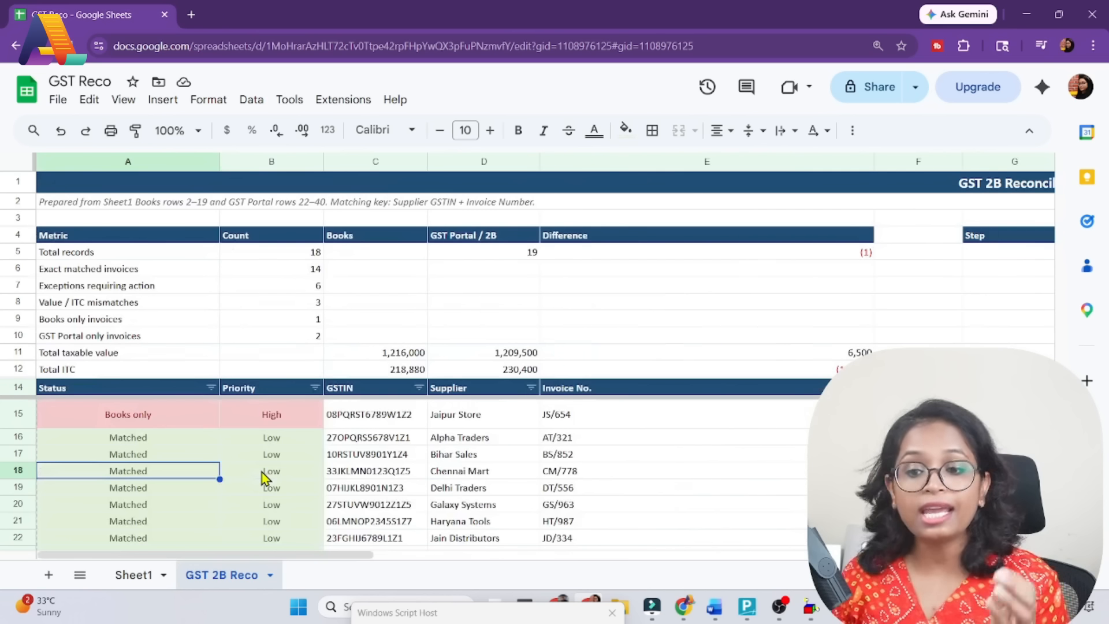
pyautogui.press('Down')
pyautogui.press('Down')
pyautogui.press('Down')
pyautogui.press('Down')
pyautogui.press('Down')
pyautogui.press('Down')
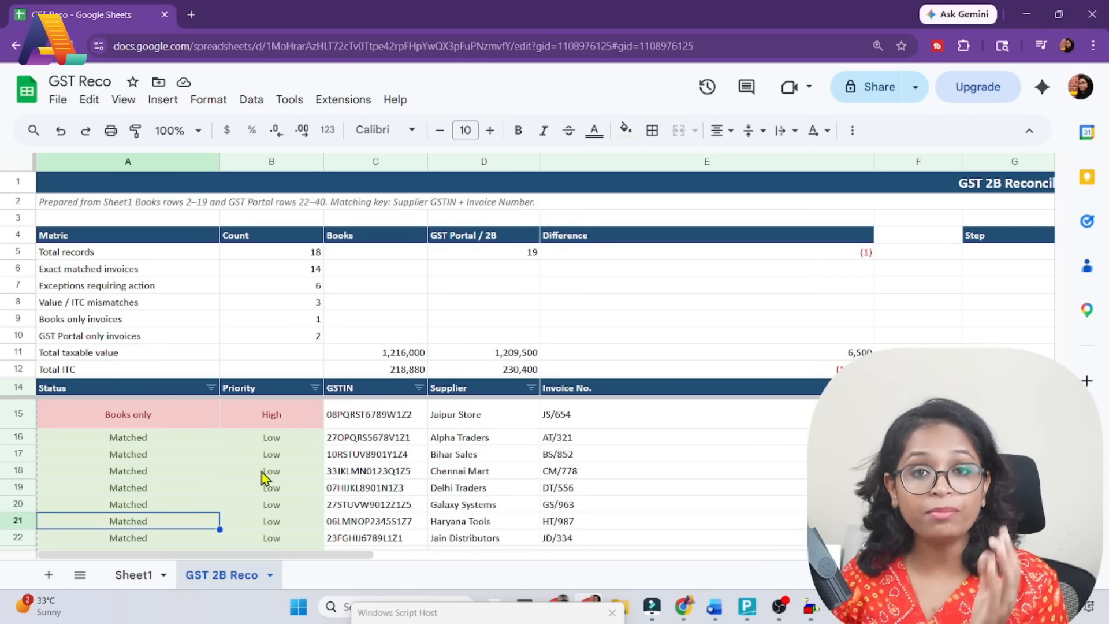
pyautogui.press('Down')
pyautogui.press('Down')
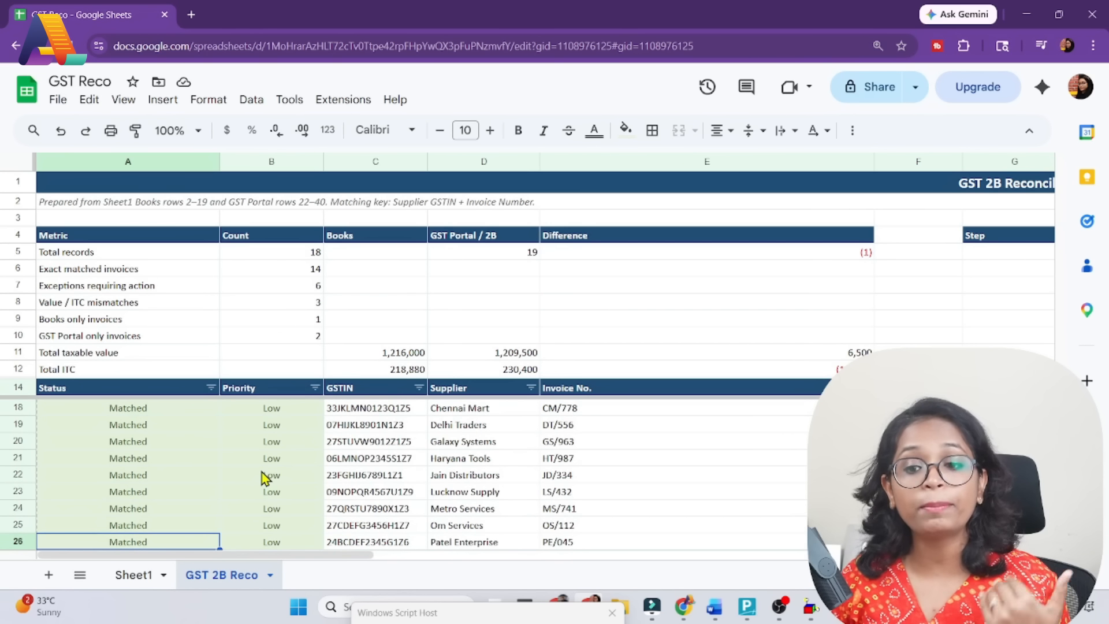
pyautogui.press('Down')
pyautogui.press('Down')
pyautogui.press('Down')
pyautogui.press('Down')
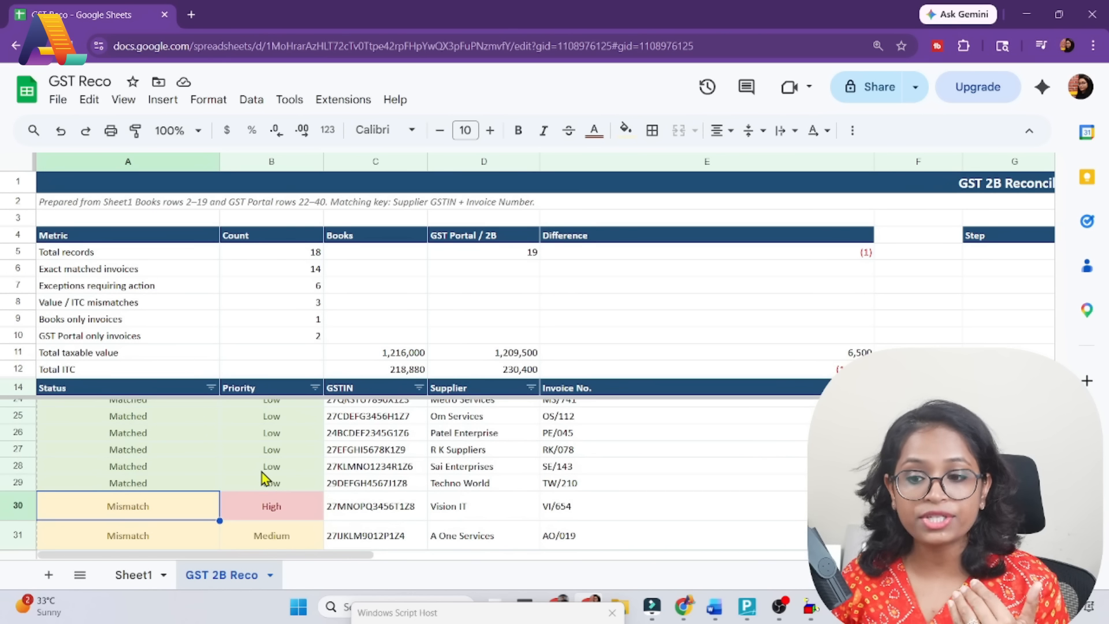
# Compare the books and portal taxable and ITC values in the Vision IT Mismatch row and check its Next Action.
pyautogui.press('Right')
pyautogui.press('Right')
pyautogui.press('Right')
pyautogui.press('Right')
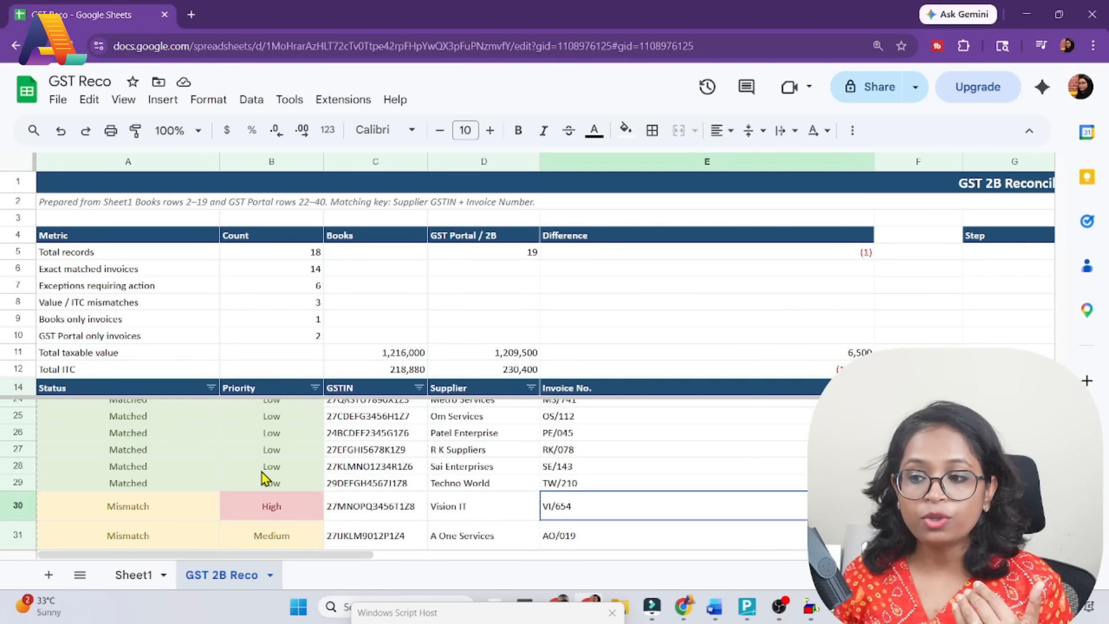
pyautogui.press('Right')
pyautogui.press('Right')
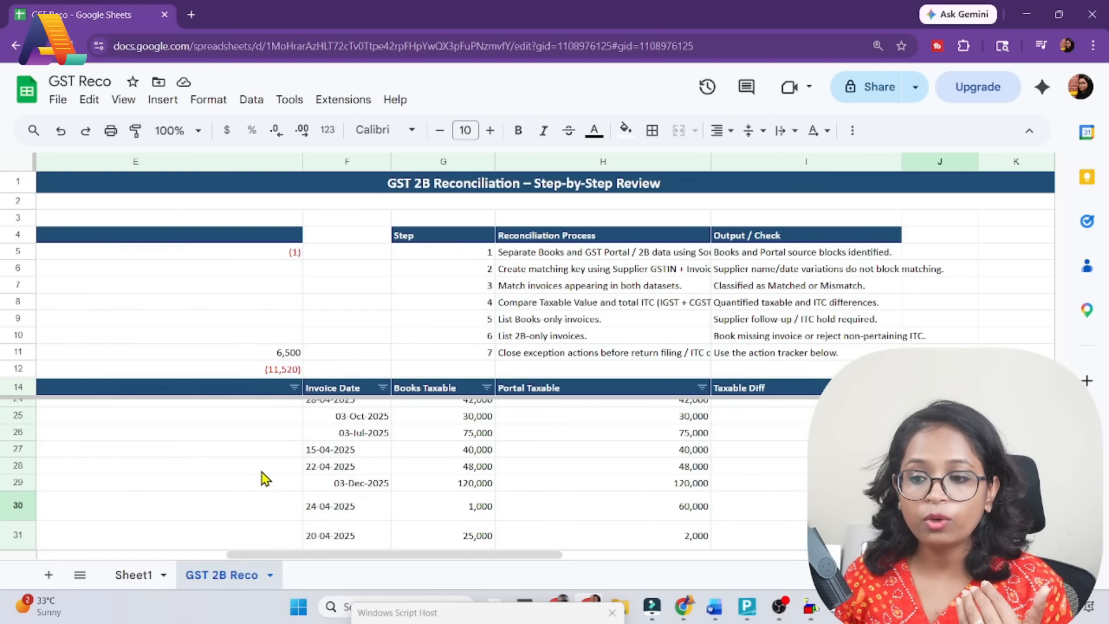
pyautogui.press('Right')
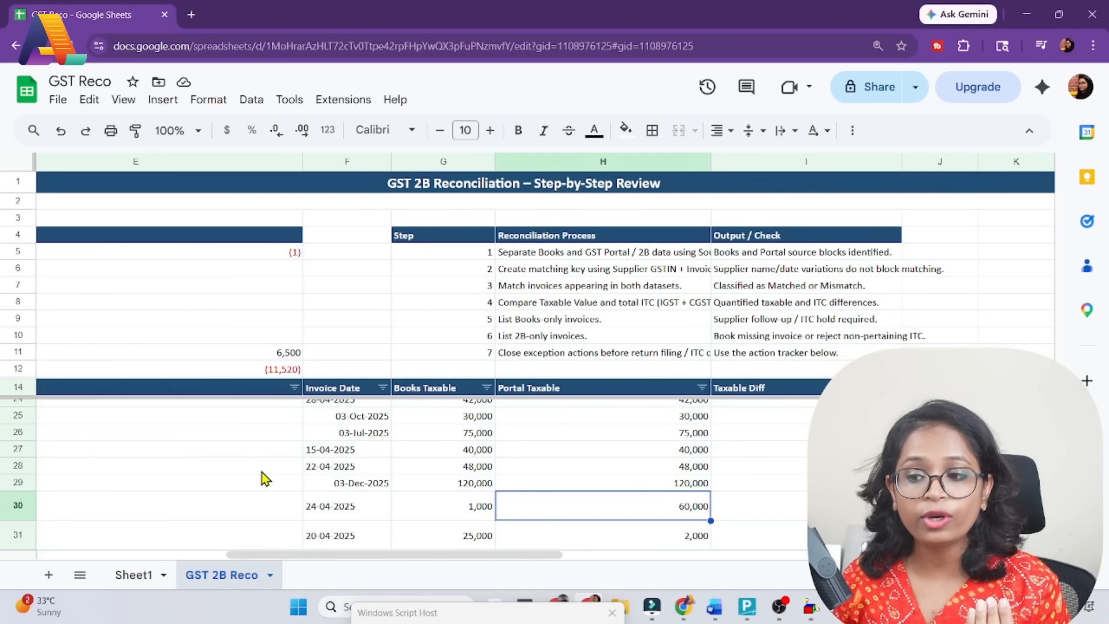
pyautogui.press('Right')
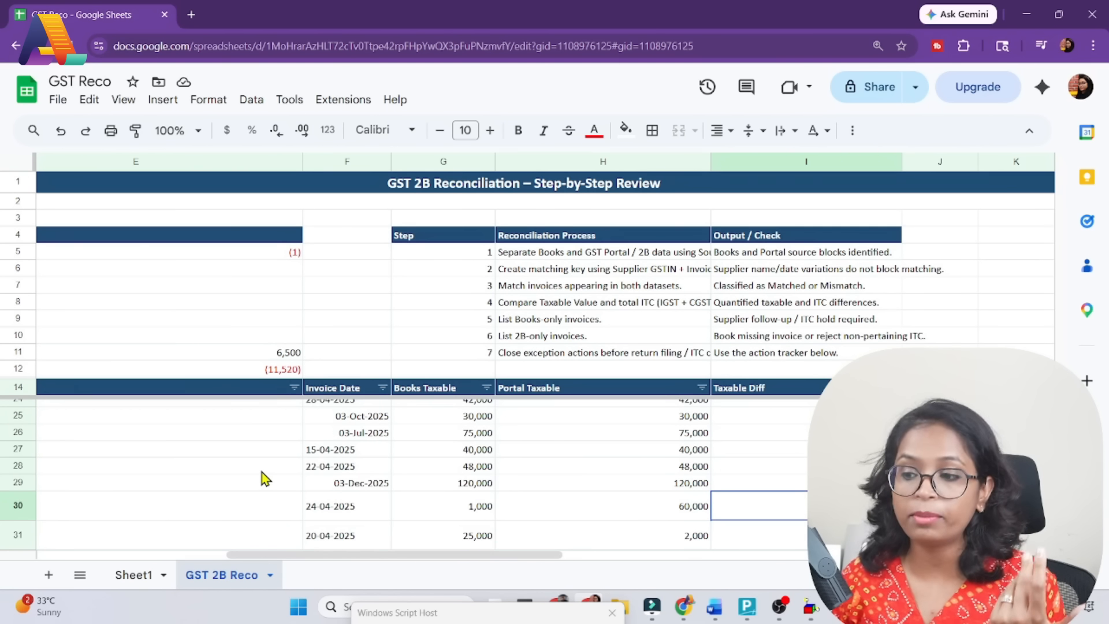
pyautogui.press('Home')
pyautogui.press('Right')
pyautogui.press('Right')
pyautogui.press('Right')
pyautogui.press('Right')
pyautogui.press('Right')
pyautogui.press('Right')
pyautogui.press('Right')
pyautogui.press('Right')
pyautogui.press('Right')
pyautogui.press('Right')
pyautogui.press('Right')
pyautogui.press('Right')
pyautogui.press('Right')
pyautogui.press('Right')
pyautogui.press('Right')
pyautogui.press('Right')
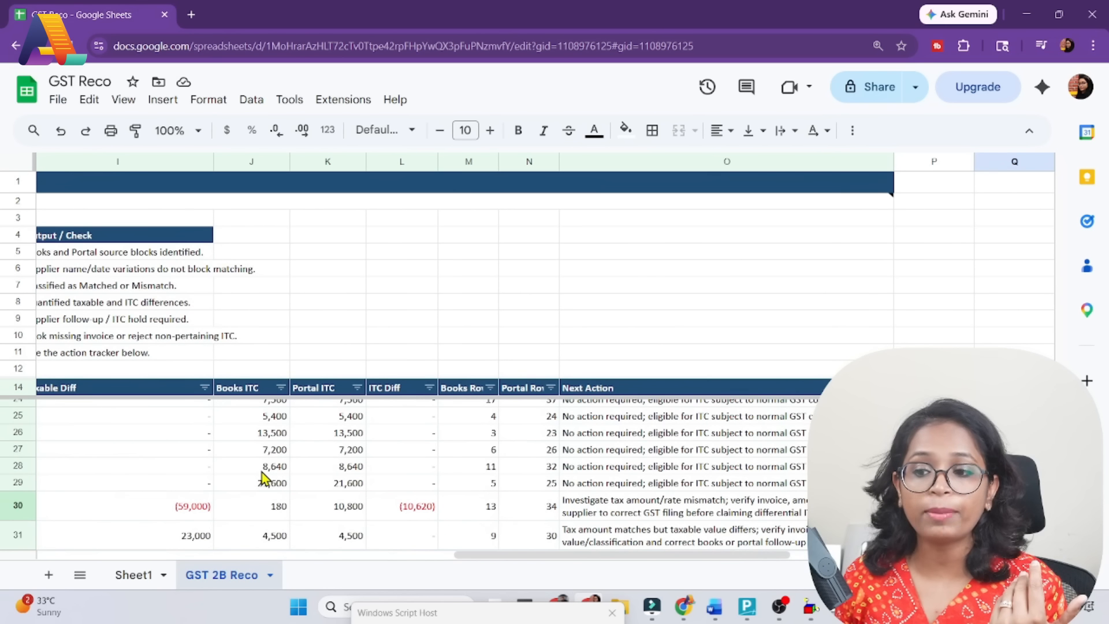
# Review the Prime Solutions Portal only row and the Next Action Item table with its suggested treatments below the reconciliation.
pyautogui.moveTo(528, 556); pyautogui.dragTo(116, 553)
pyautogui.scroll(-3, 195, 438)
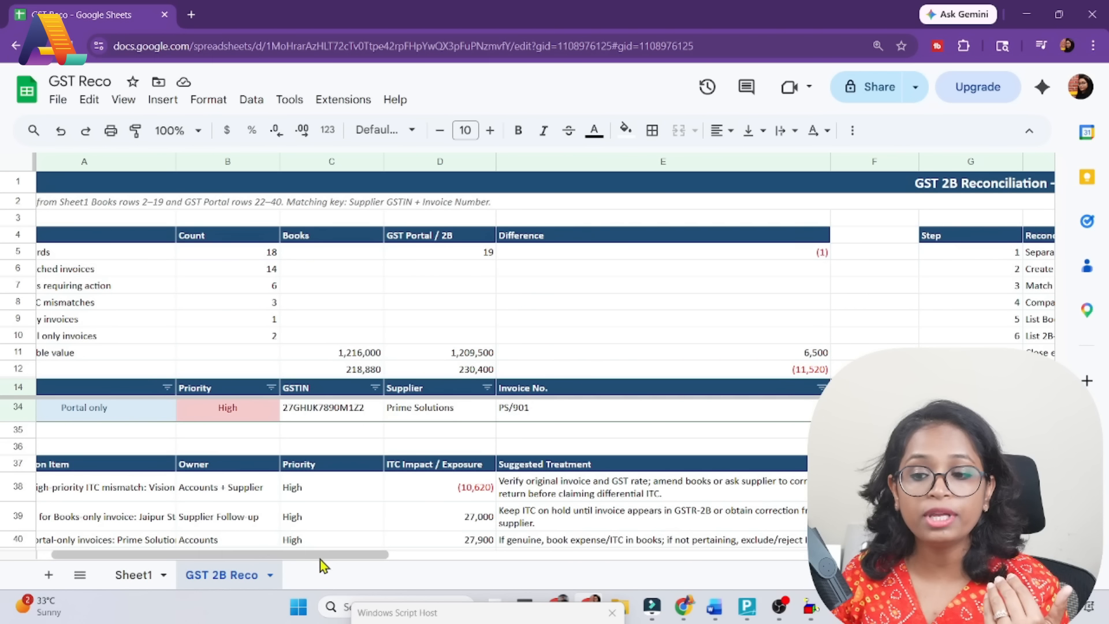
pyautogui.moveTo(317, 556); pyautogui.dragTo(149, 563)
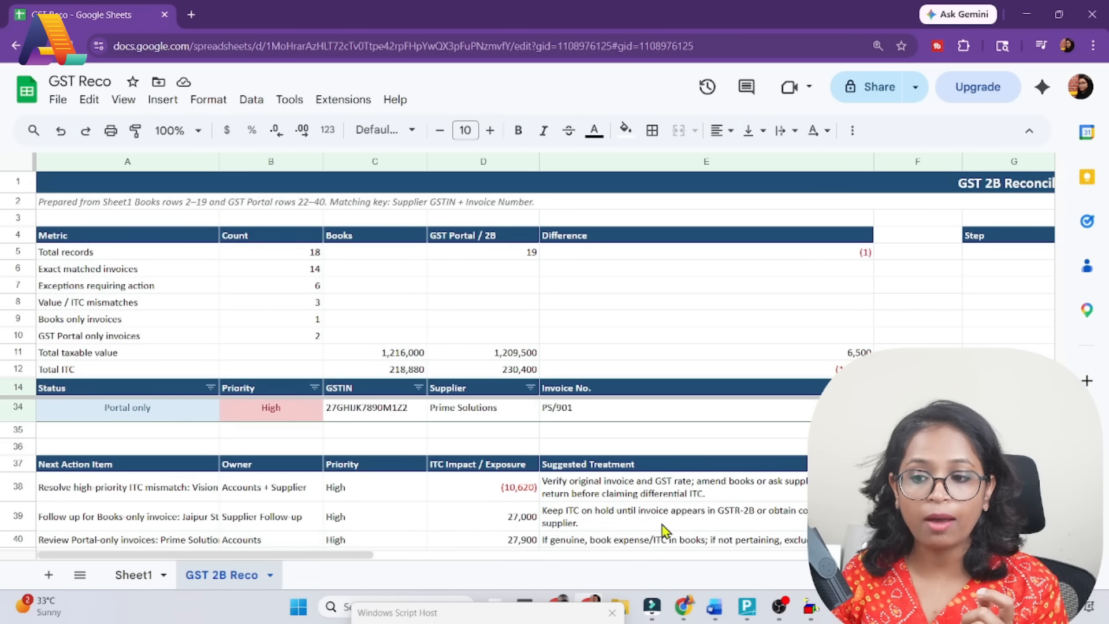
pyautogui.scroll(-3, 561, 508)
pyautogui.scroll(3, 559, 508)
pyautogui.scroll(6, 470, 544)
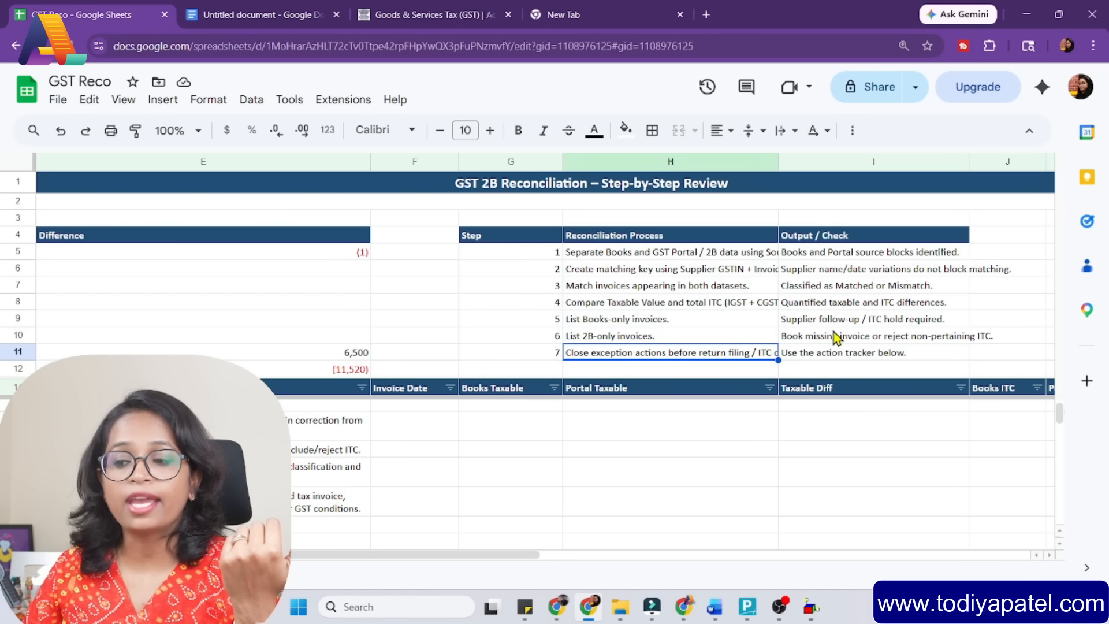
pyautogui.moveTo(388, 555); pyautogui.dragTo(217, 555)
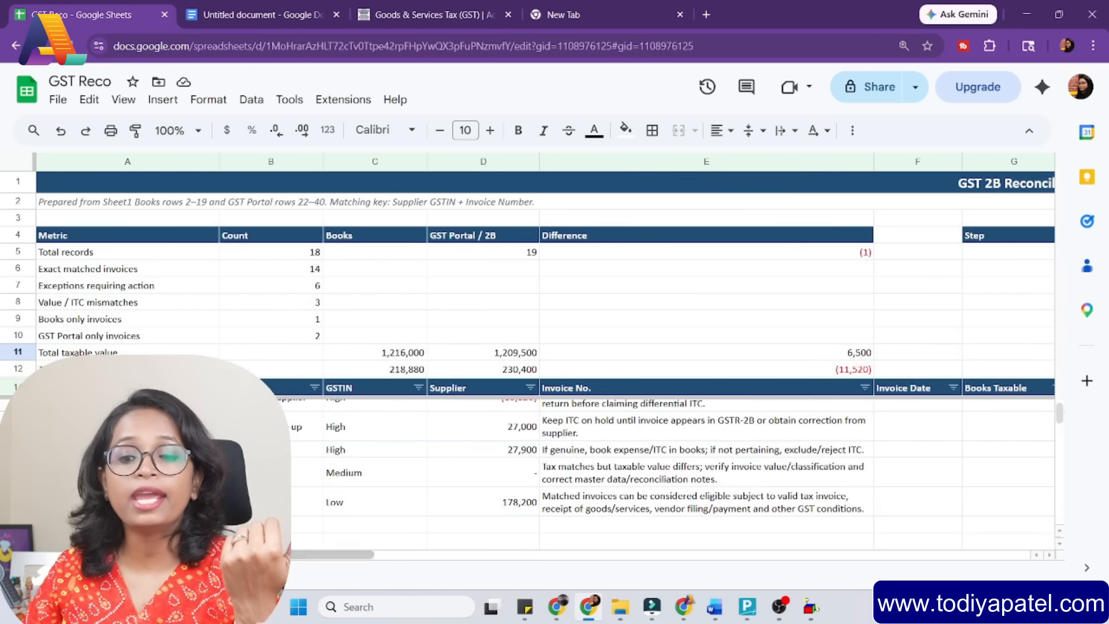
pyautogui.scroll(10, 460, 412)
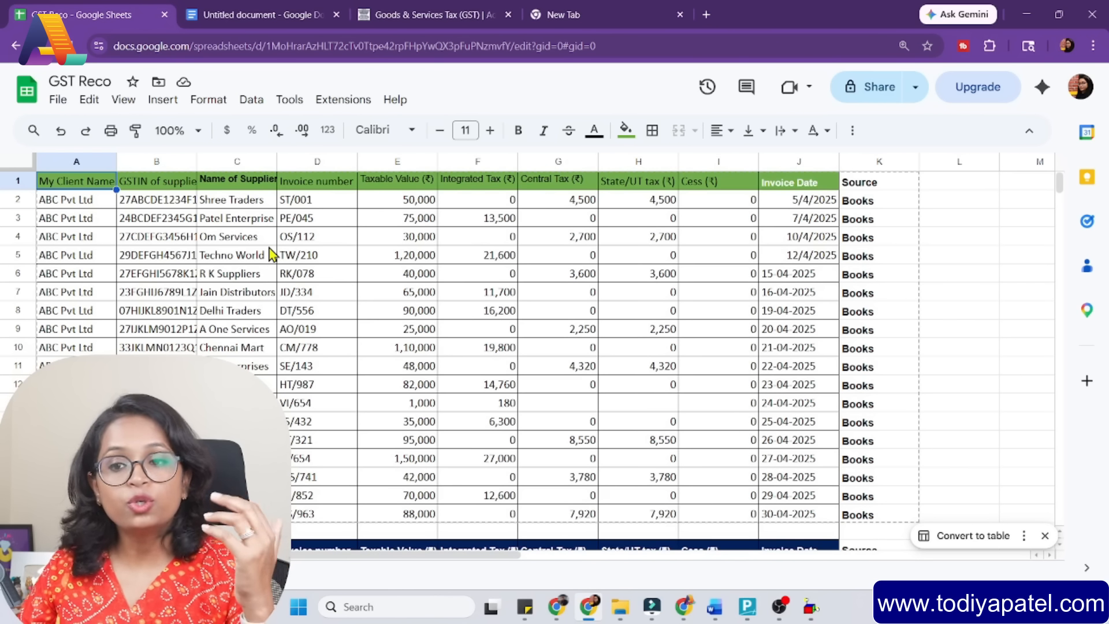
# Look over the Books and As Per GST Portal data blocks on Sheet1.
pyautogui.scroll(-5, 318, 329)
pyautogui.scroll(5, 320, 342)
pyautogui.scroll(-8, 476, 369)
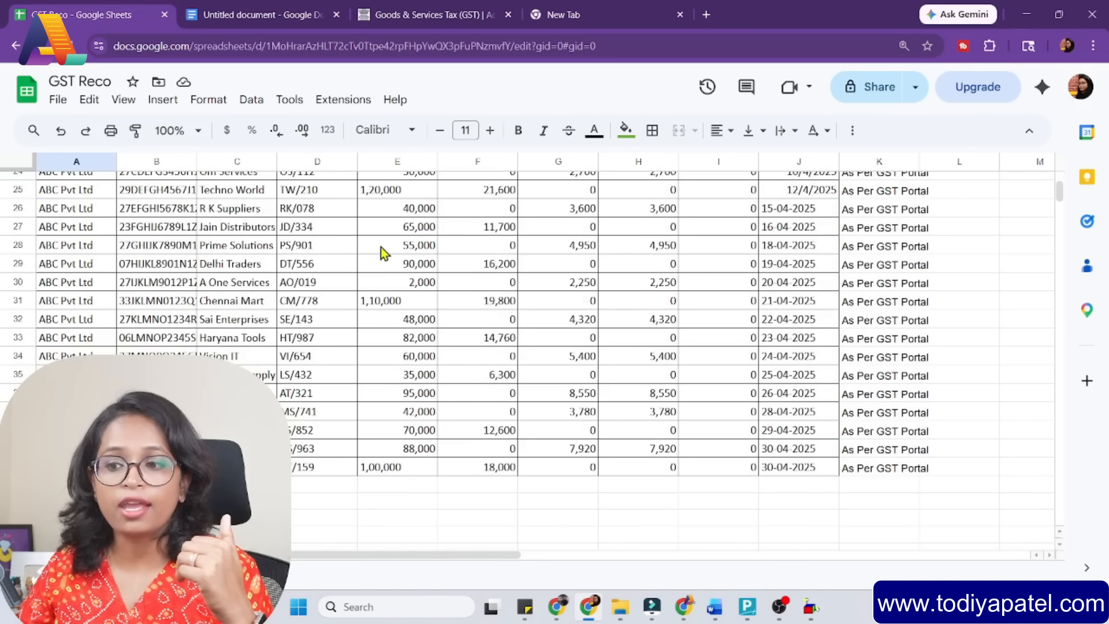
pyautogui.scroll(8, 442, 301)
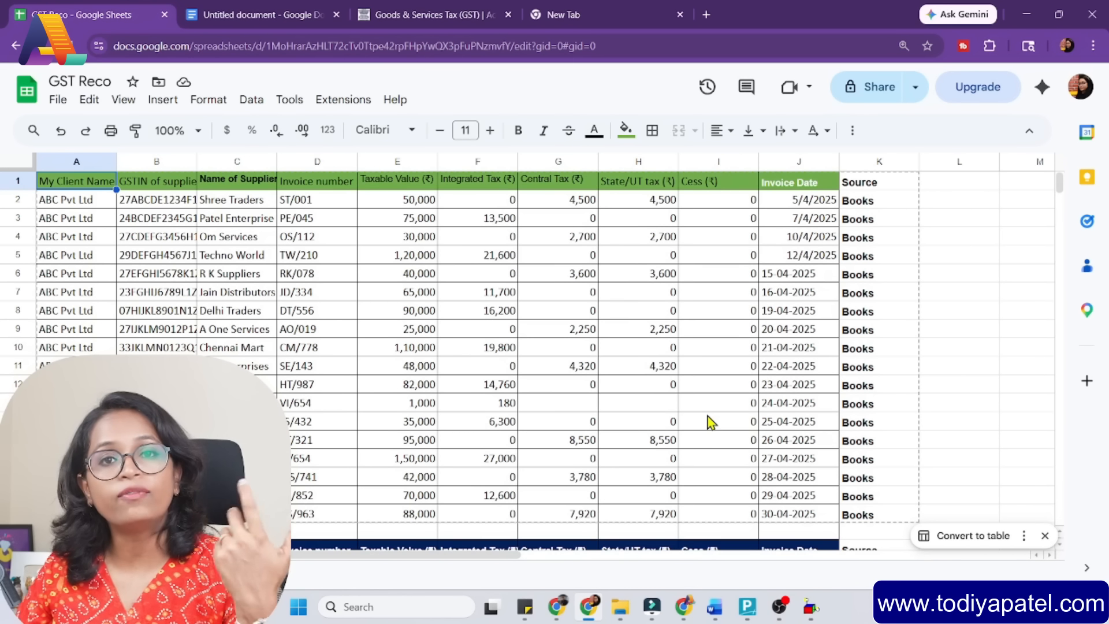
# Switch to TallyPrime.
pyautogui.click(747, 607)
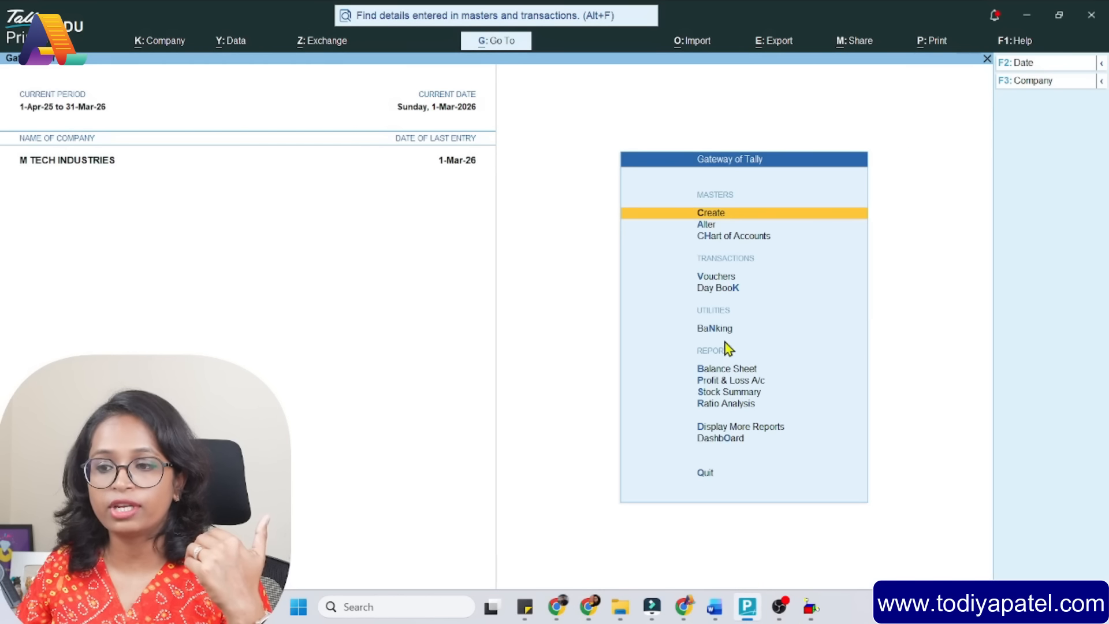
pyautogui.press('d')
pyautogui.press('i')
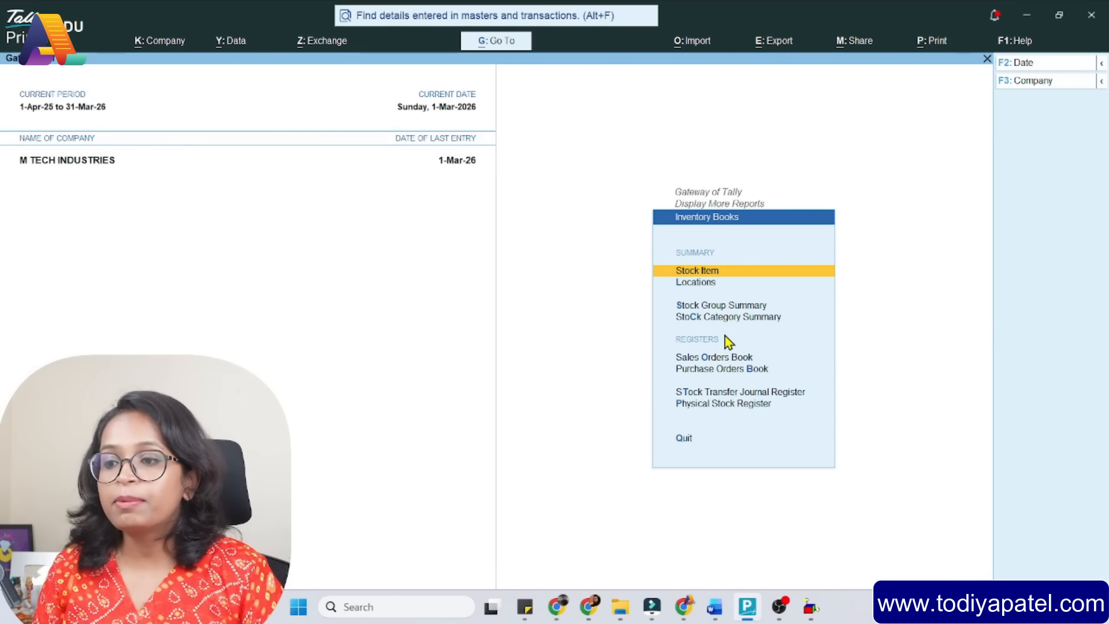
pyautogui.press('Down')
pyautogui.press('Down')
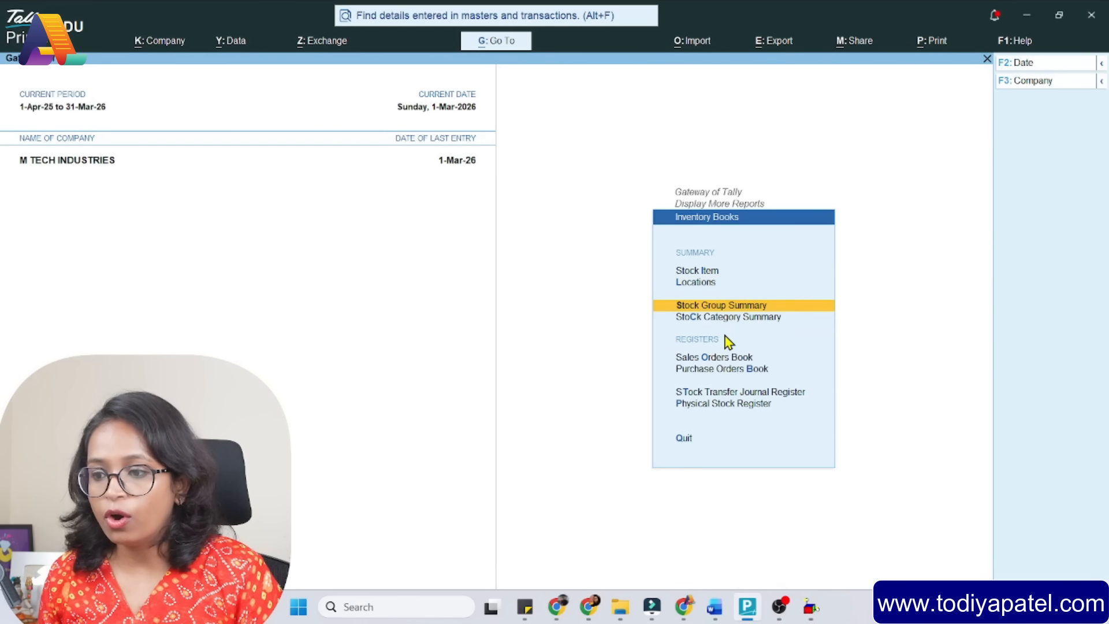
pyautogui.press('Escape')
pyautogui.press('Escape')
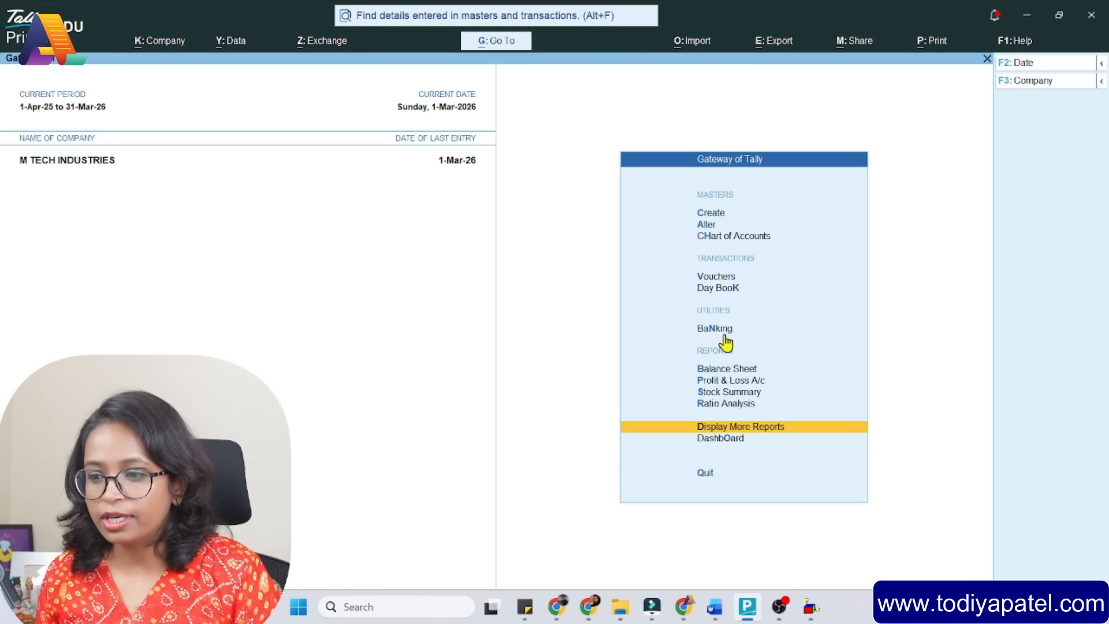
# Go to the GST Reports list within the Statutory Reports of Display More Reports.
pyautogui.press('Return')
pyautogui.press('Down')
pyautogui.press('Down')
pyautogui.press('Down')
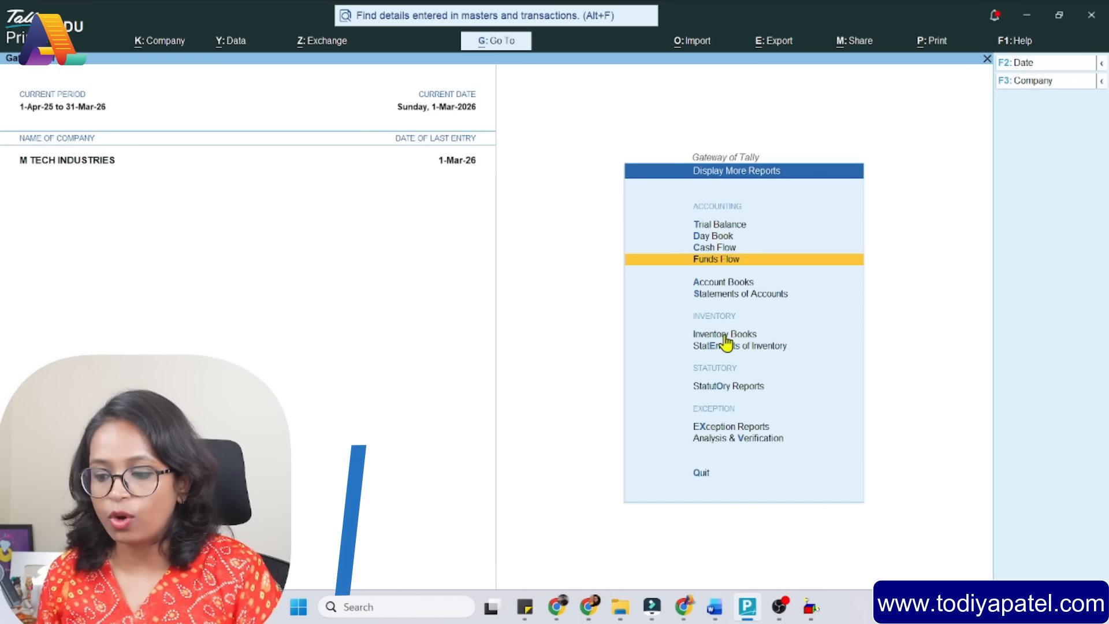
pyautogui.press('o')
pyautogui.press('Return')
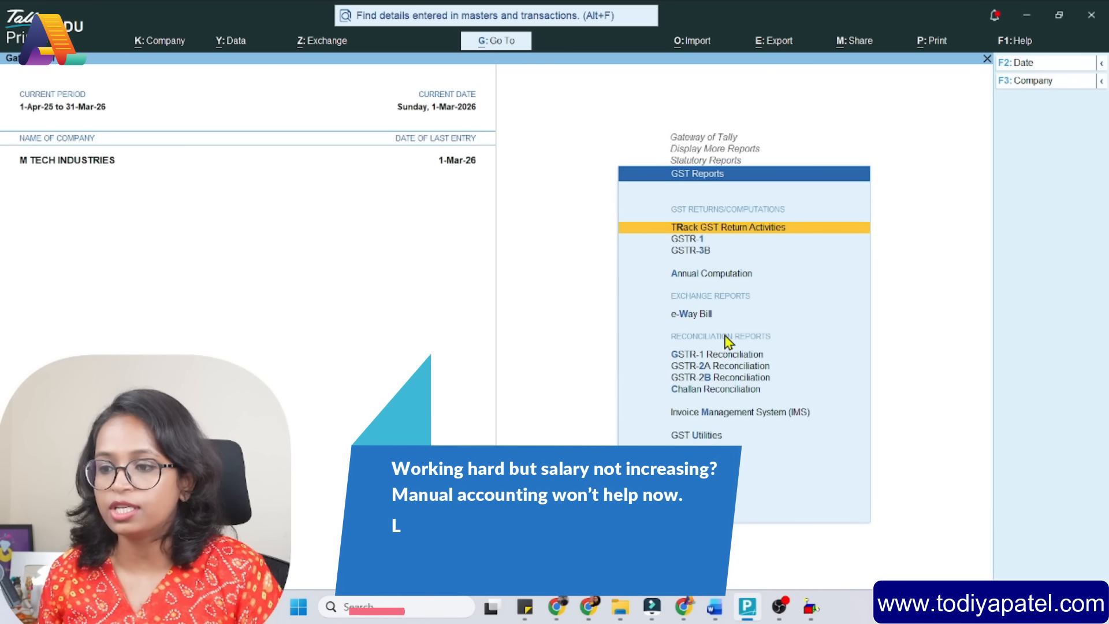
# Open the GSTR-2A Reconciliation report from the reconciliation reports.
pyautogui.press('Down')
pyautogui.press('Down')
pyautogui.press('Down')
pyautogui.press('Down')
pyautogui.press('Down')
pyautogui.press('Down')
pyautogui.press('Up')
pyautogui.press('Down')
pyautogui.press('Down')
pyautogui.press('Up')
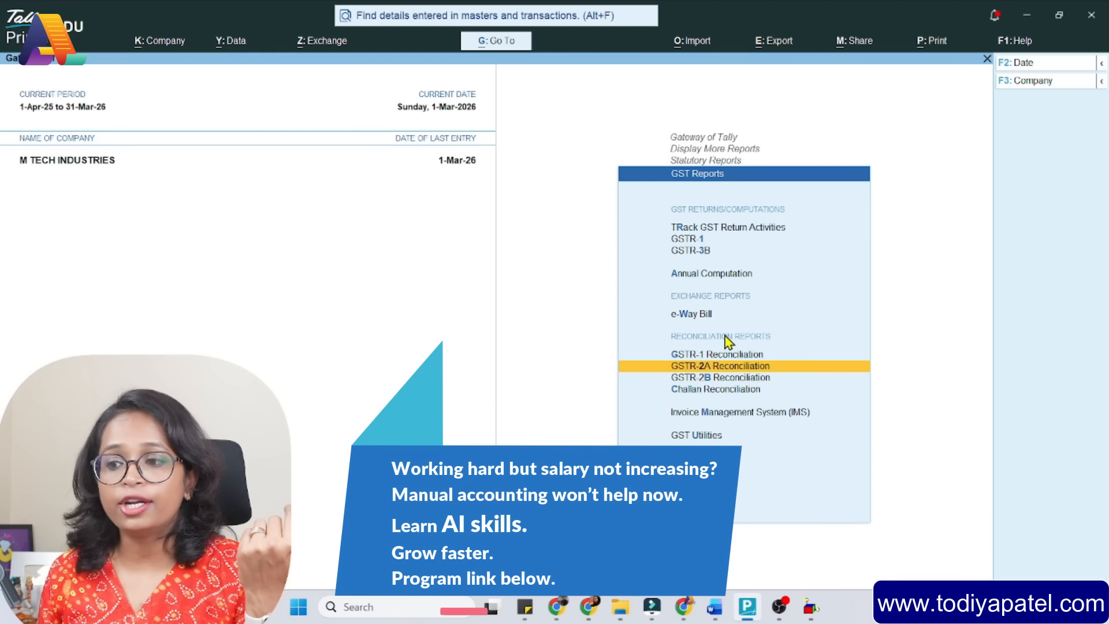
pyautogui.press('Return')
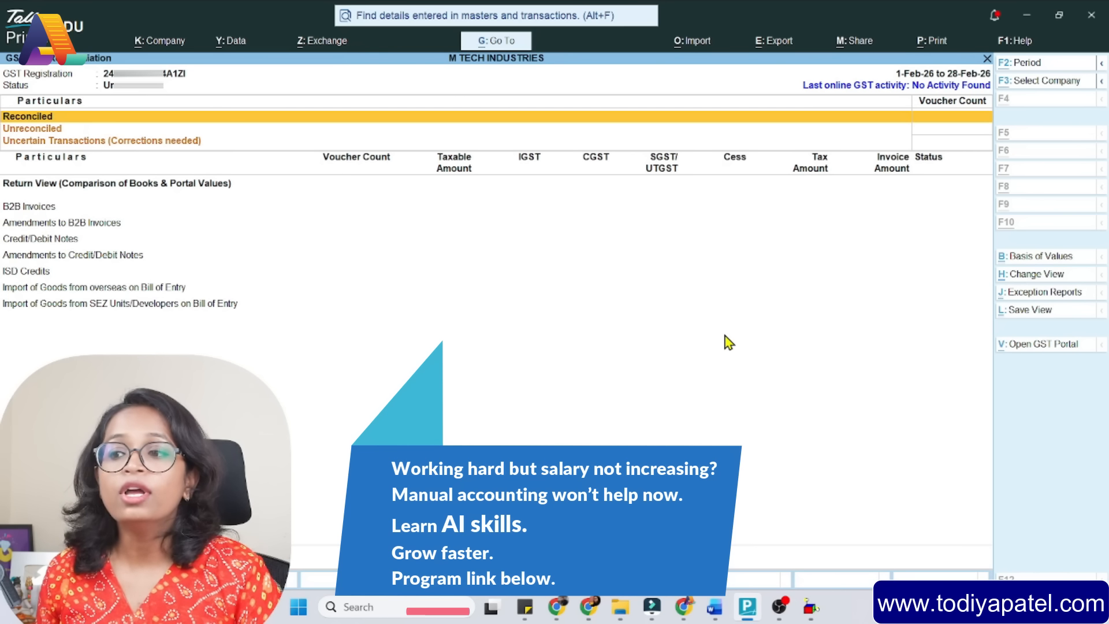
# Change the GSTR-2A reconciliation report's period to run from 1-2-2022 to 1-3-2026.
pyautogui.press('F2')
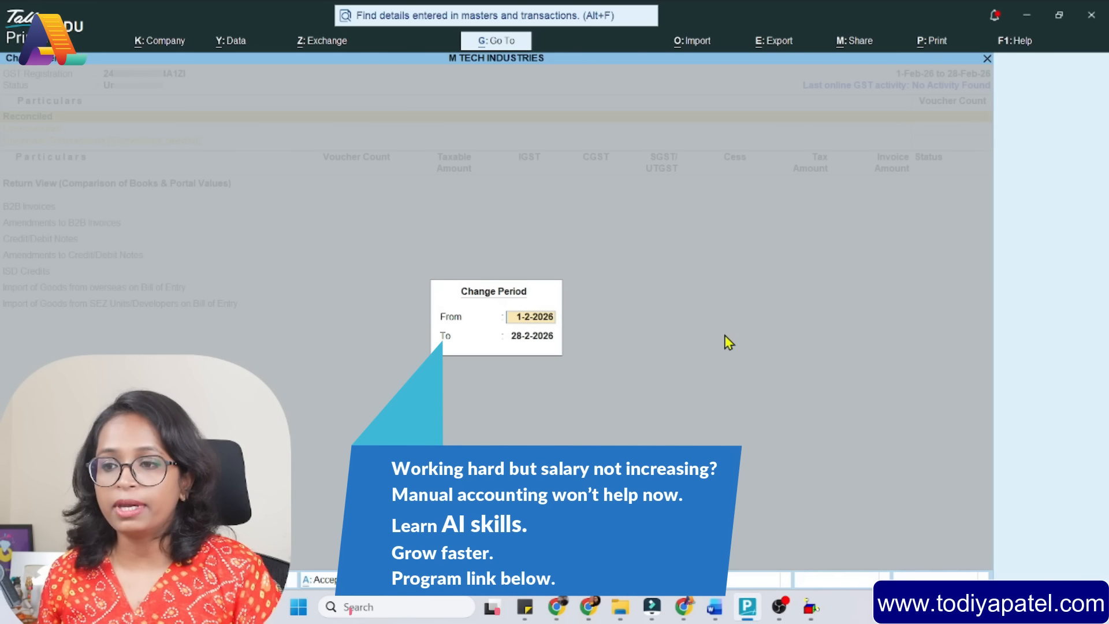
pyautogui.write('1.2.22')
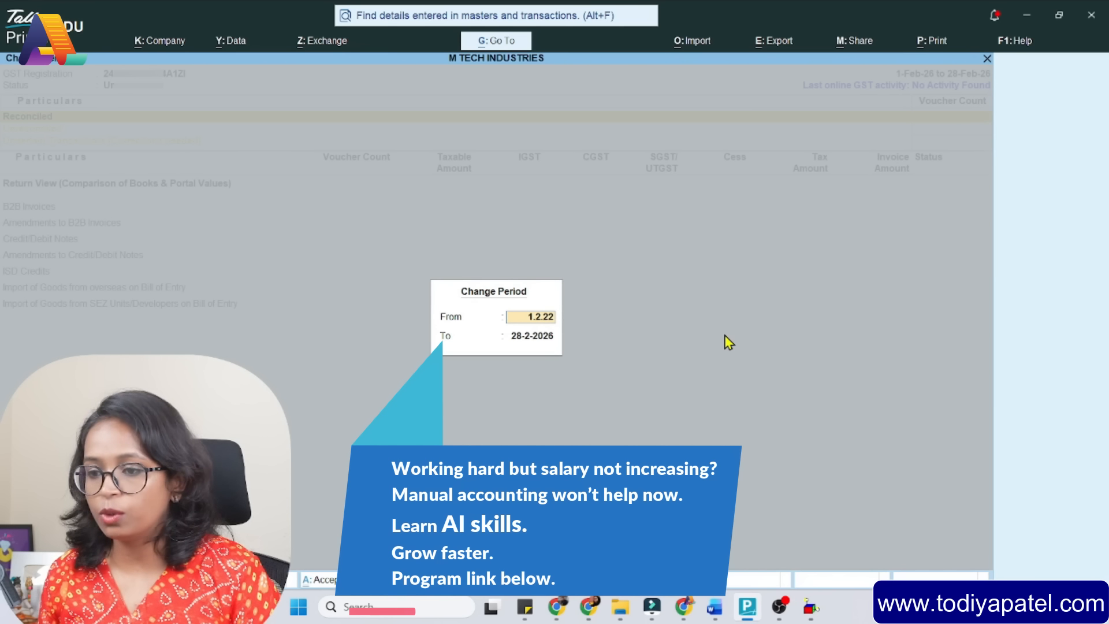
pyautogui.press('Return')
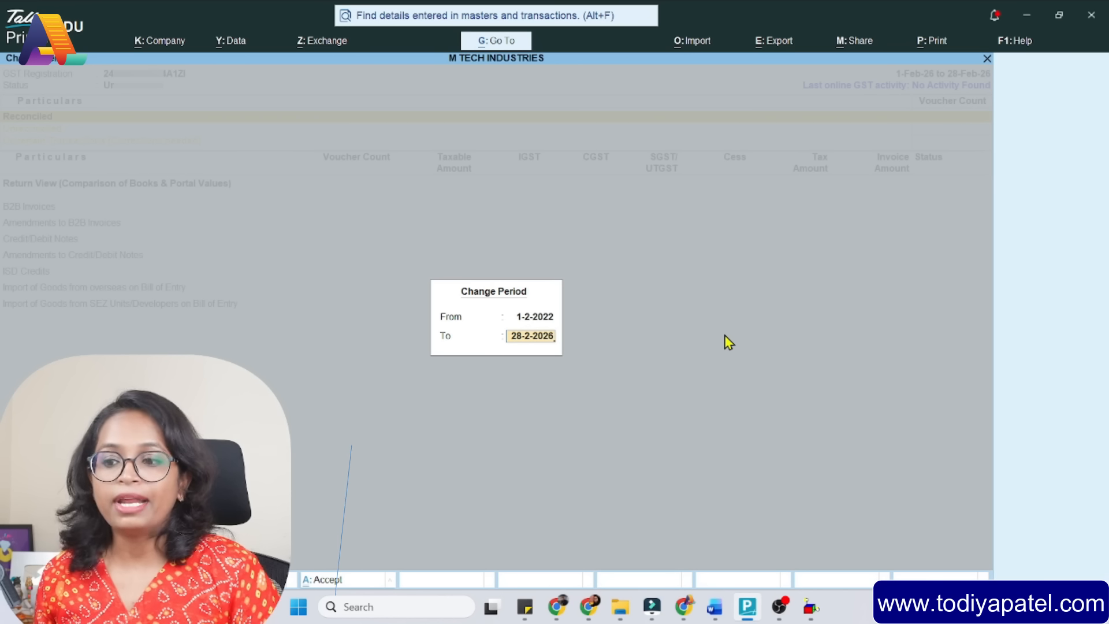
pyautogui.press('BackSpace')
pyautogui.press('Return')
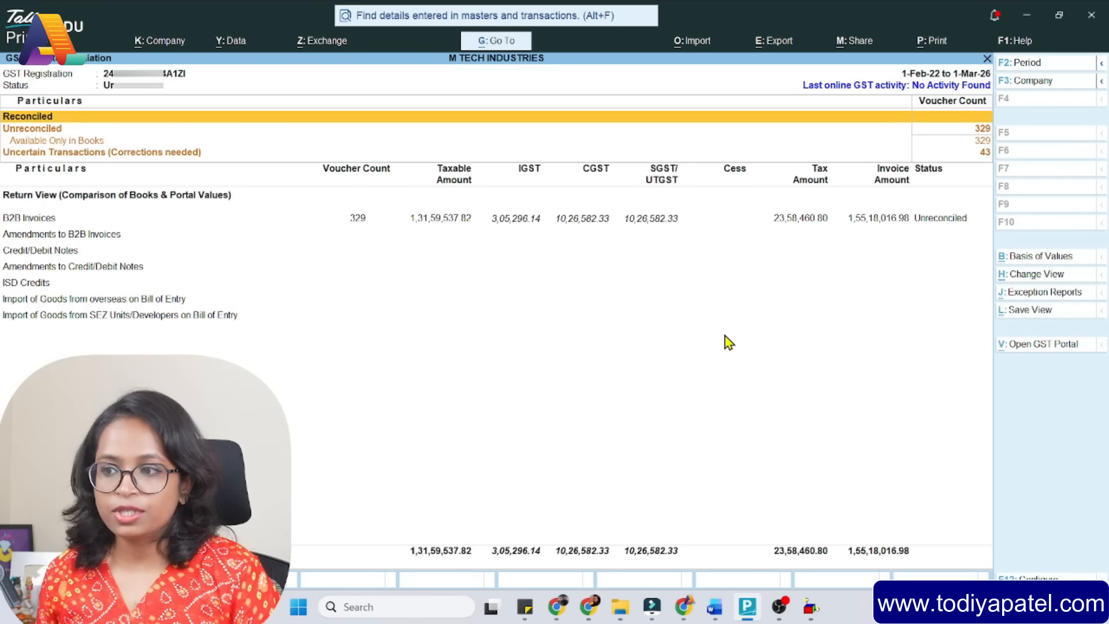
# Open the party-wise summary of the B2B Invoices in the return view.
pyautogui.press('Down')
pyautogui.press('Down')
pyautogui.press('Down')
pyautogui.press('Up')
pyautogui.press('Return')
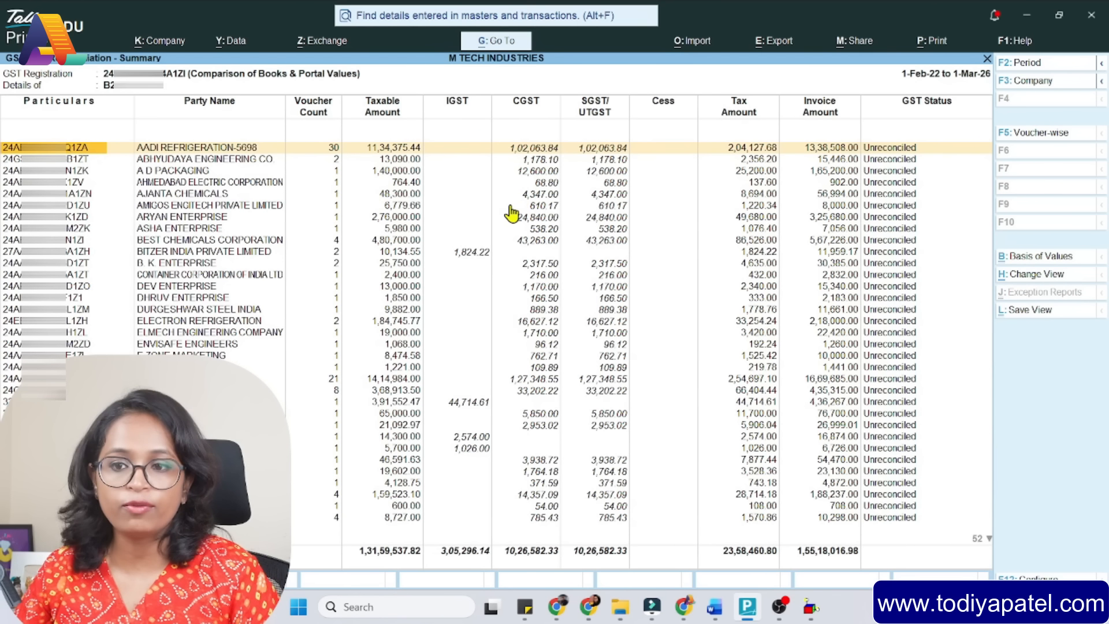
# Switch the B2B summary to the Voucher-wise view and look into the first purchase voucher, leaving it unaltered.
pyautogui.click(1039, 276)
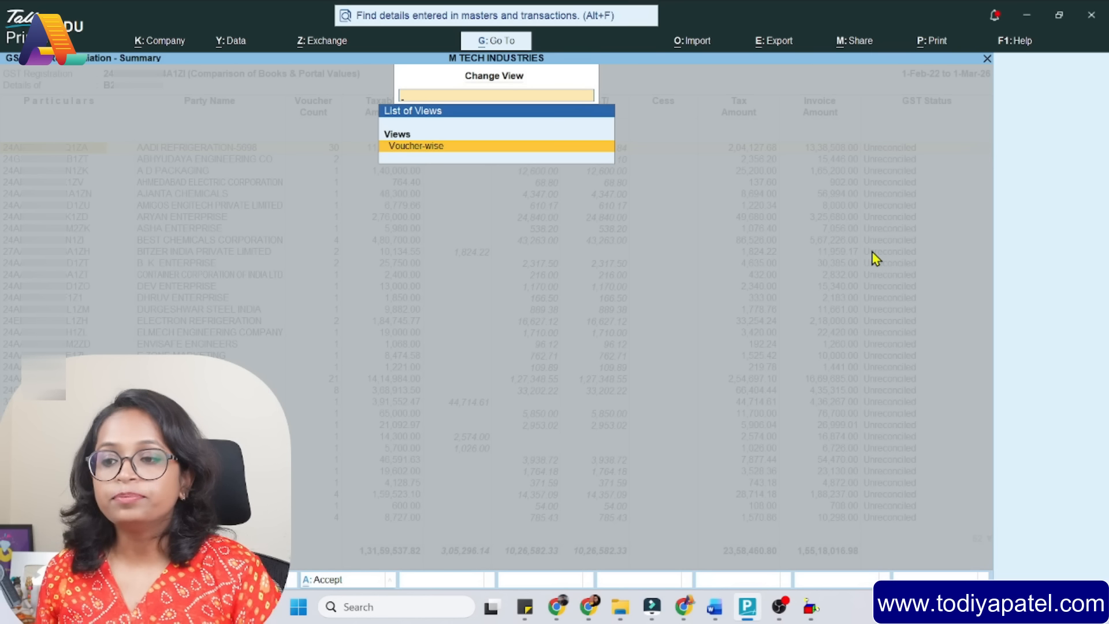
pyautogui.press('Return')
pyautogui.press('Return')
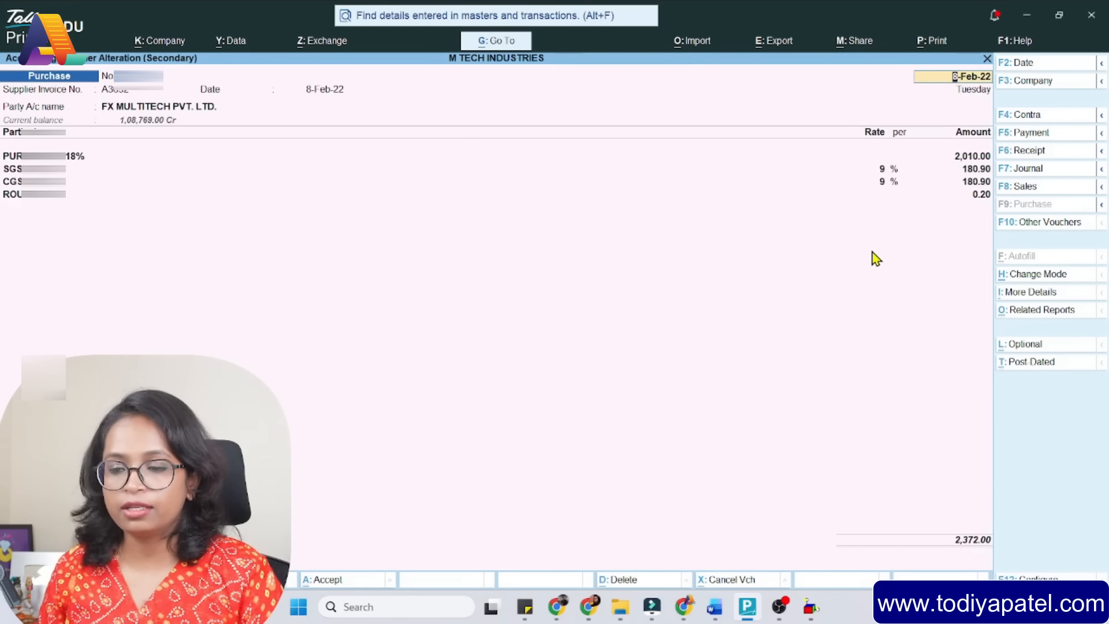
pyautogui.press('Escape')
pyautogui.press('Return')
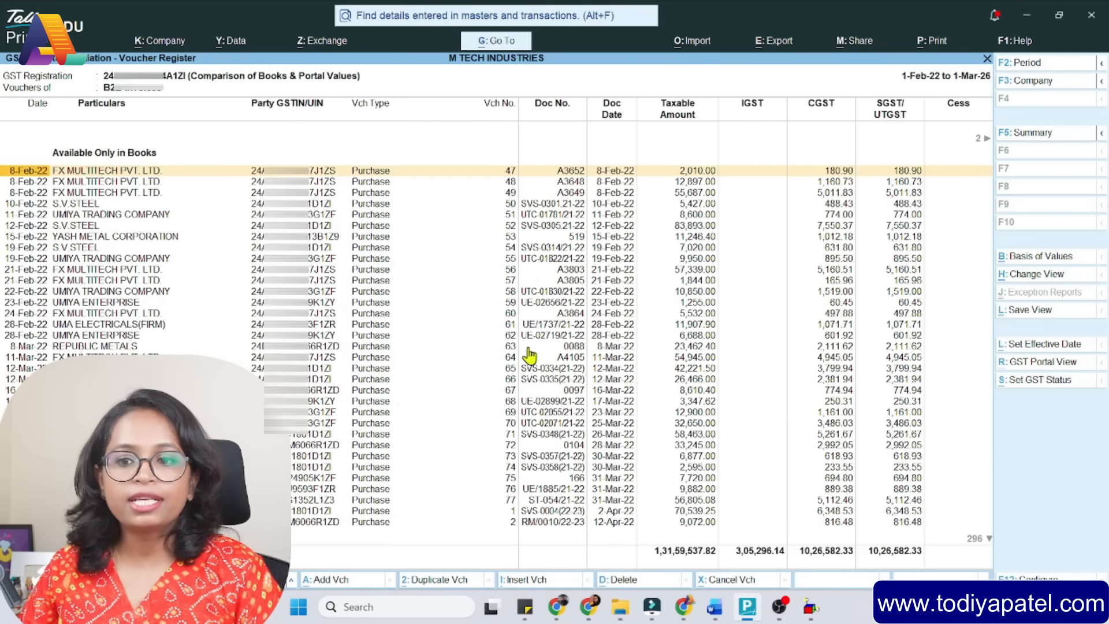
# Open the export options for the voucher register.
pyautogui.click(778, 53)
pyautogui.click(788, 87)
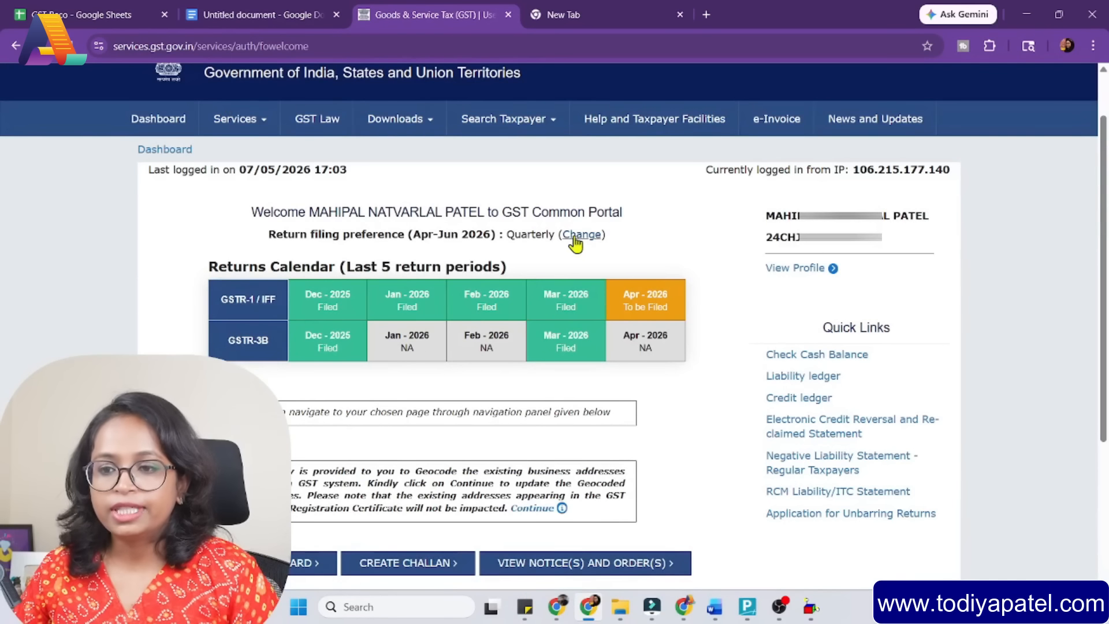
# Open the Return Dashboard on the GST portal and search for financial year 2025-26, Quarter 4 (Jan - Mar), period March.
pyautogui.scroll(-5, 563, 260)
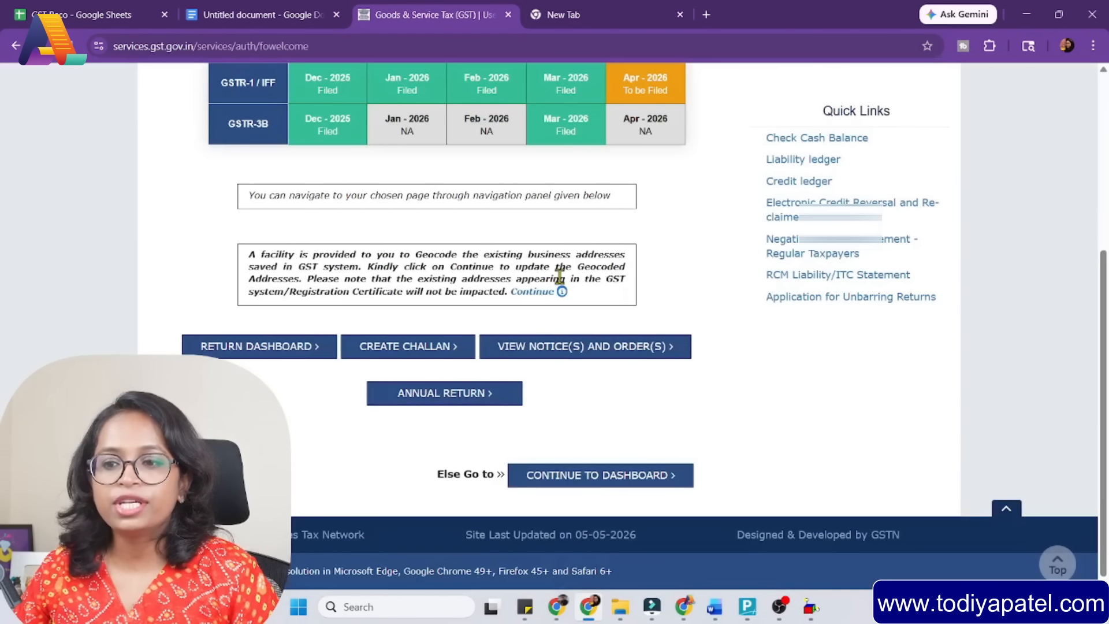
pyautogui.click(237, 349)
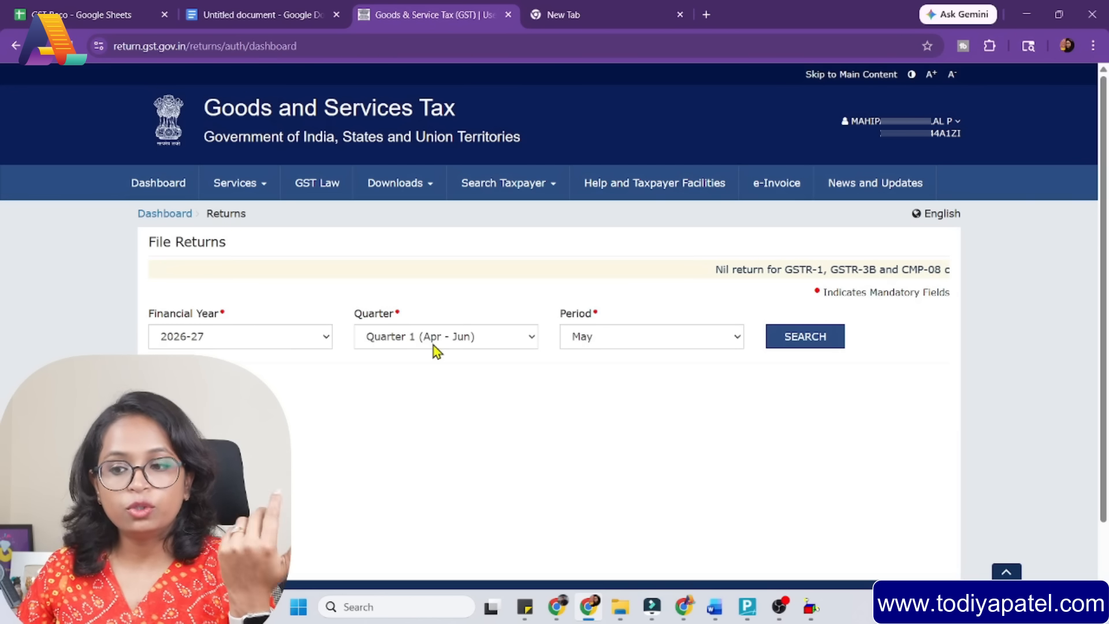
pyautogui.click(435, 344)
pyautogui.click(239, 346)
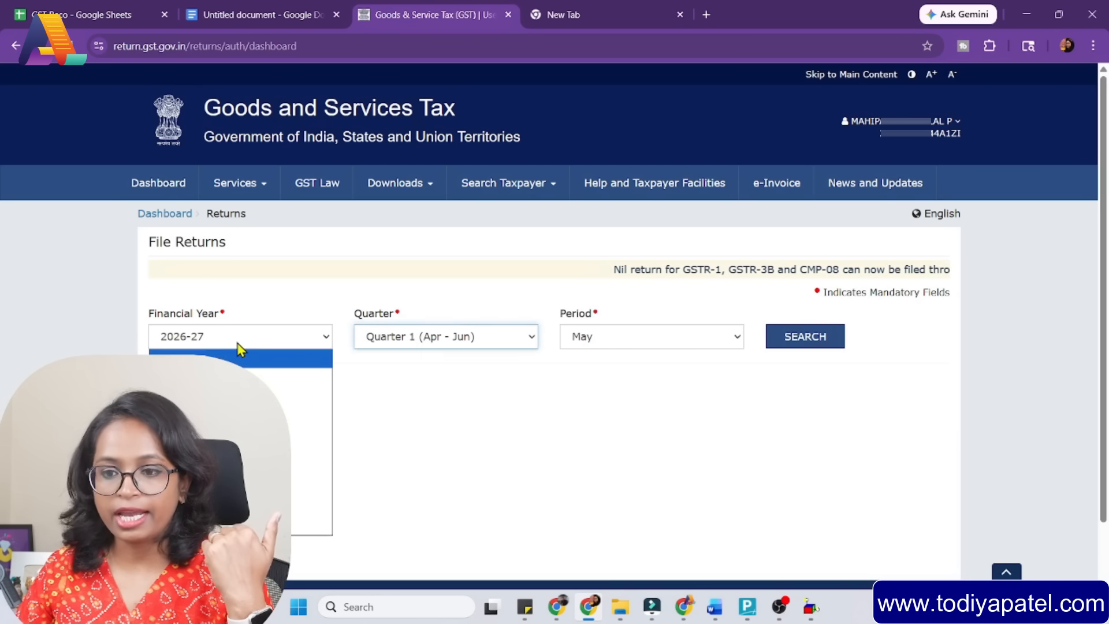
pyautogui.click(238, 377)
pyautogui.click(503, 341)
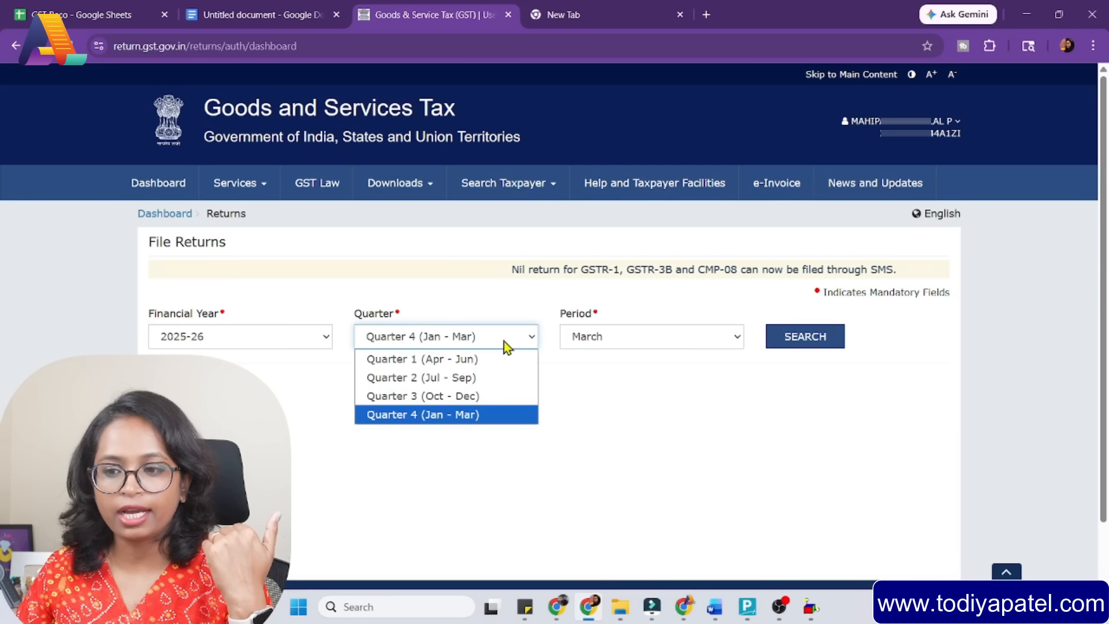
pyautogui.click(463, 419)
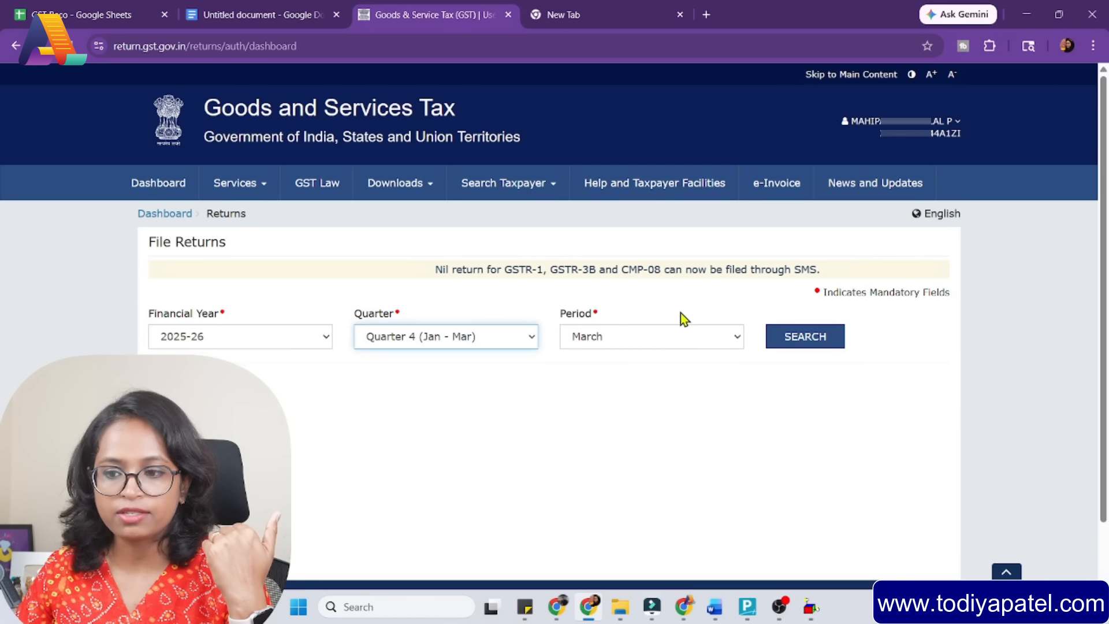
pyautogui.click(809, 340)
pyautogui.scroll(-4, 751, 347)
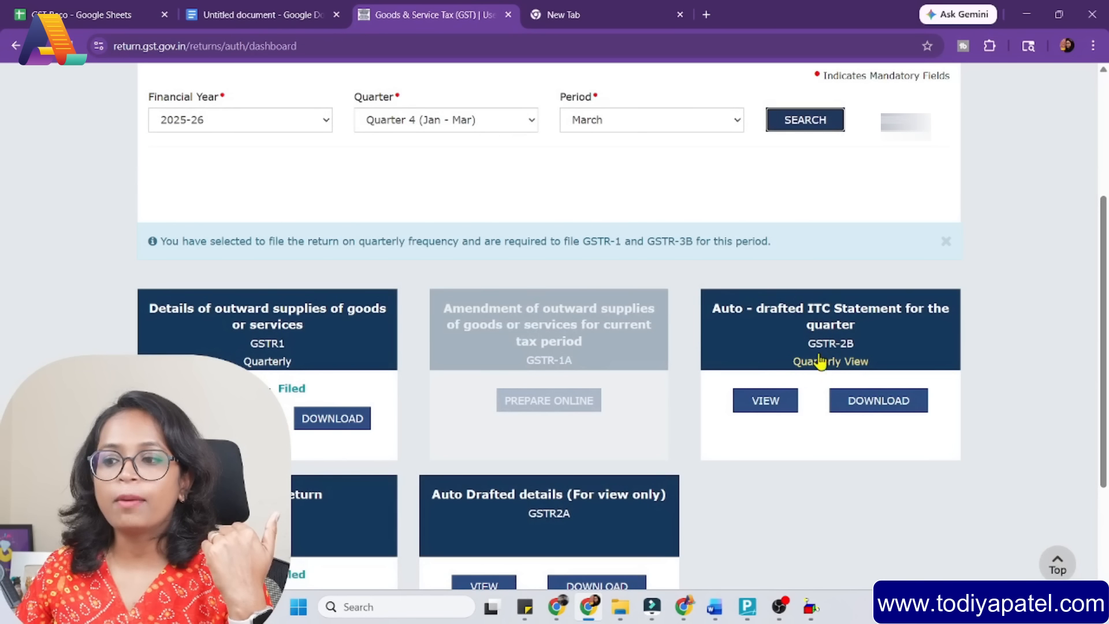
# Download the quarterly GSTR-2B statement as an Excel file and open it.
pyautogui.click(858, 407)
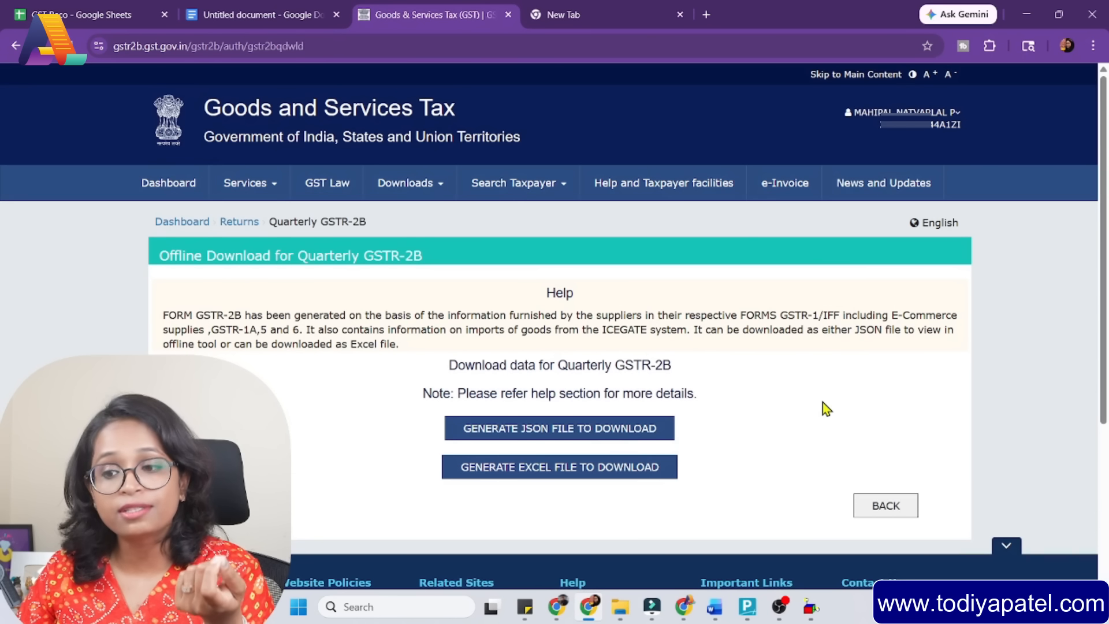
pyautogui.click(593, 479)
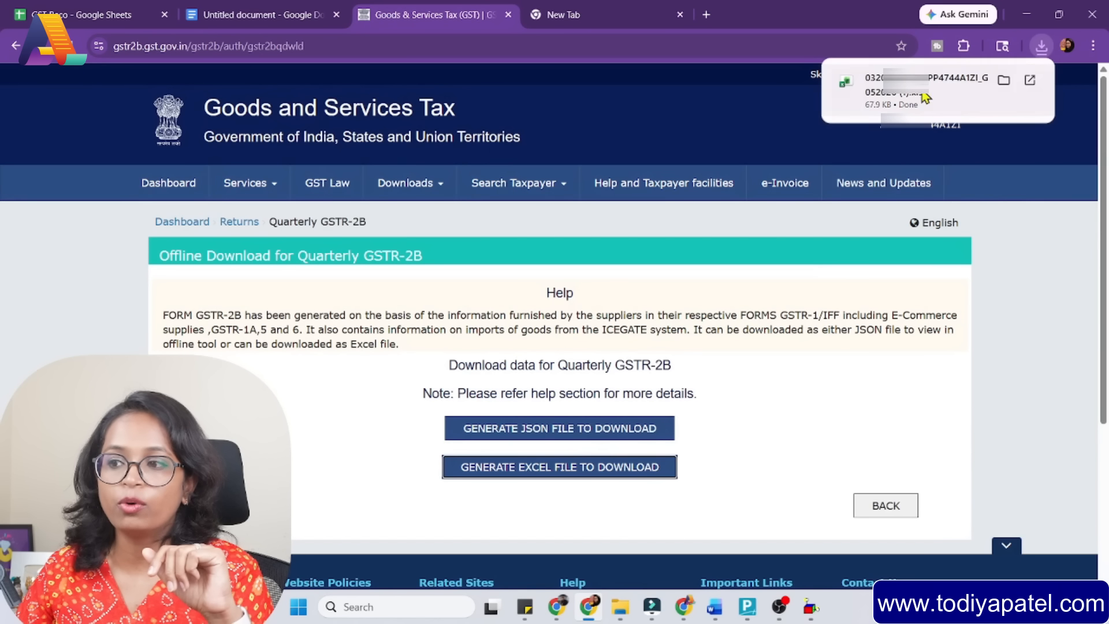
pyautogui.click(955, 97)
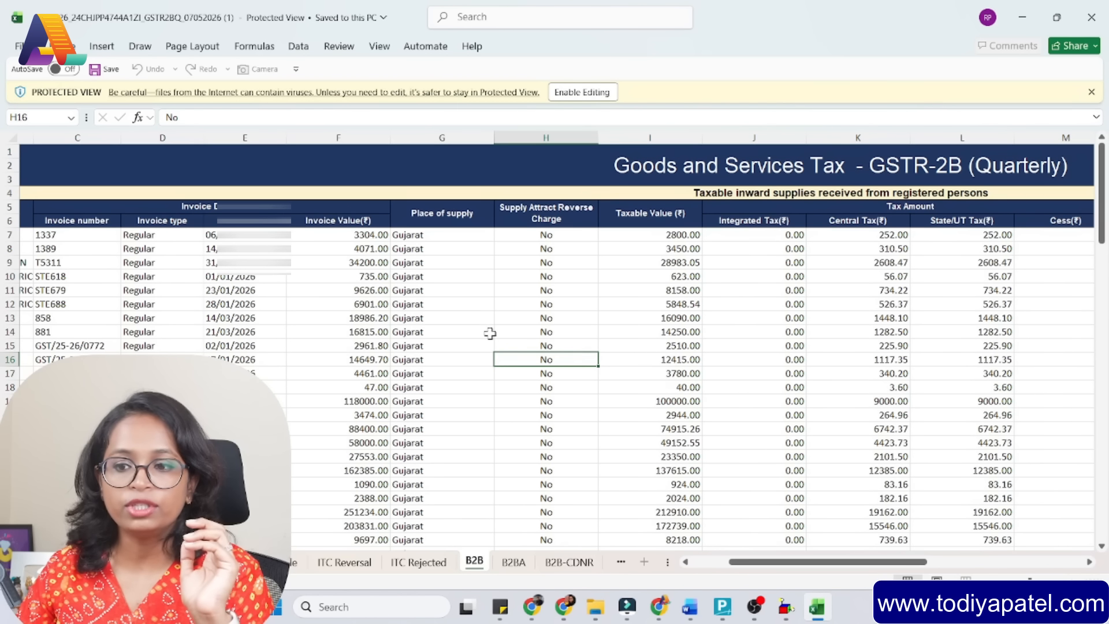
# Compare the tax columns on the B2B sheet of the downloaded GSTR-2B workbook with the GST Reco spreadsheet in Google Sheets.
pyautogui.click(564, 611)
pyautogui.click(102, 10)
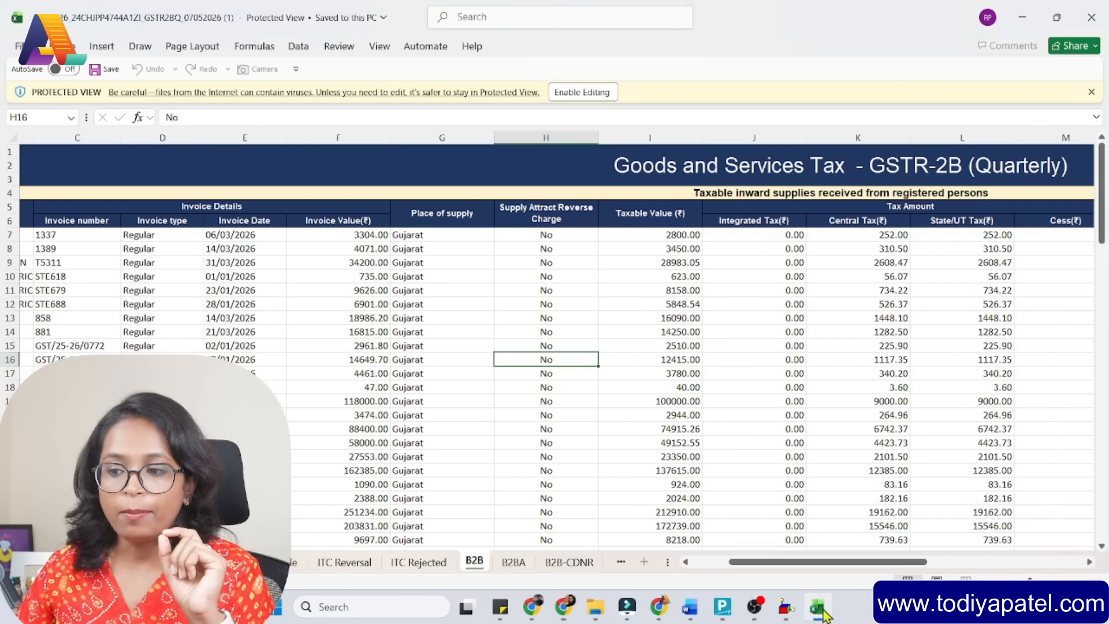
pyautogui.click(816, 607)
pyautogui.moveTo(750, 563)
pyautogui.mouseDown()
pyautogui.moveTo(816, 564)
pyautogui.moveTo(761, 565)
pyautogui.mouseUp()
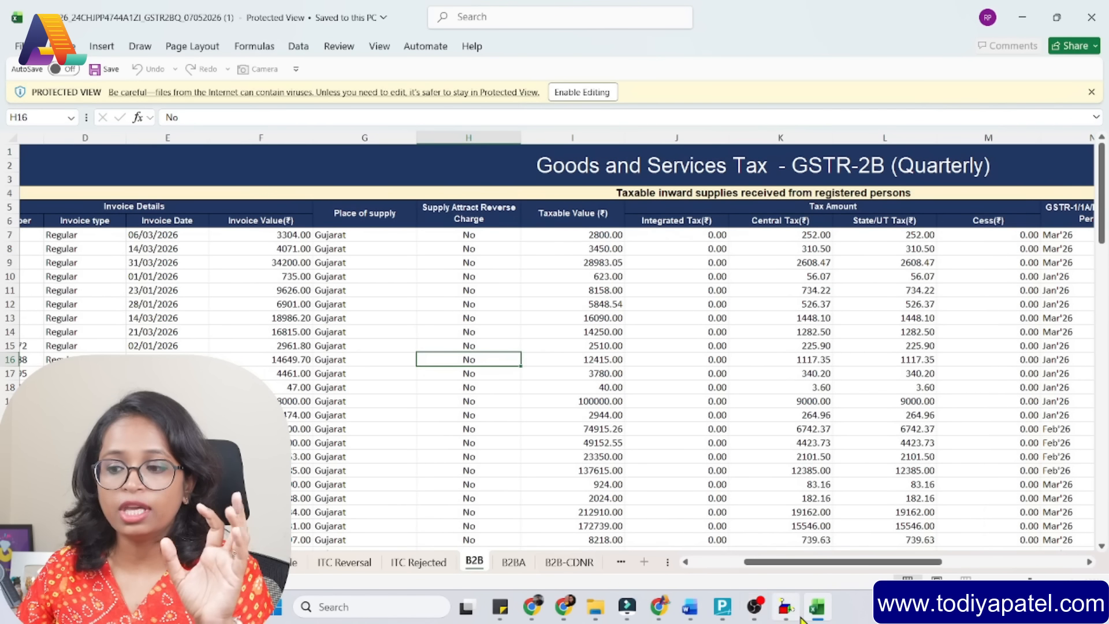
pyautogui.click(563, 607)
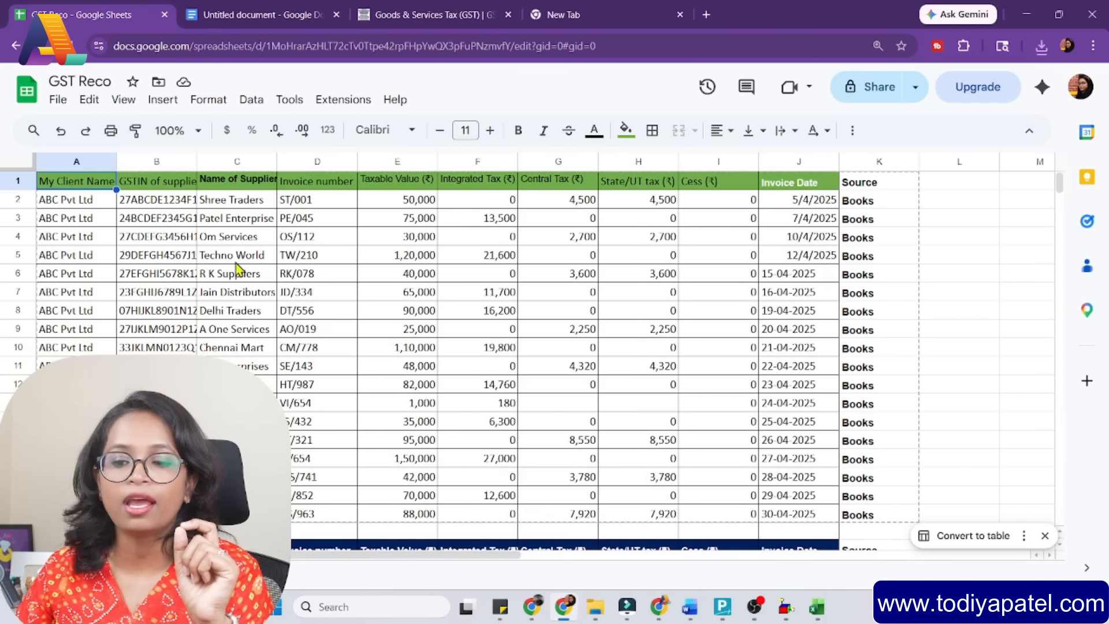
# Examine the client name, supplier GSTIN, supplier name and Source columns across the Books and As Per GST Portal blocks.
pyautogui.click(134, 258)
pyautogui.click(77, 216)
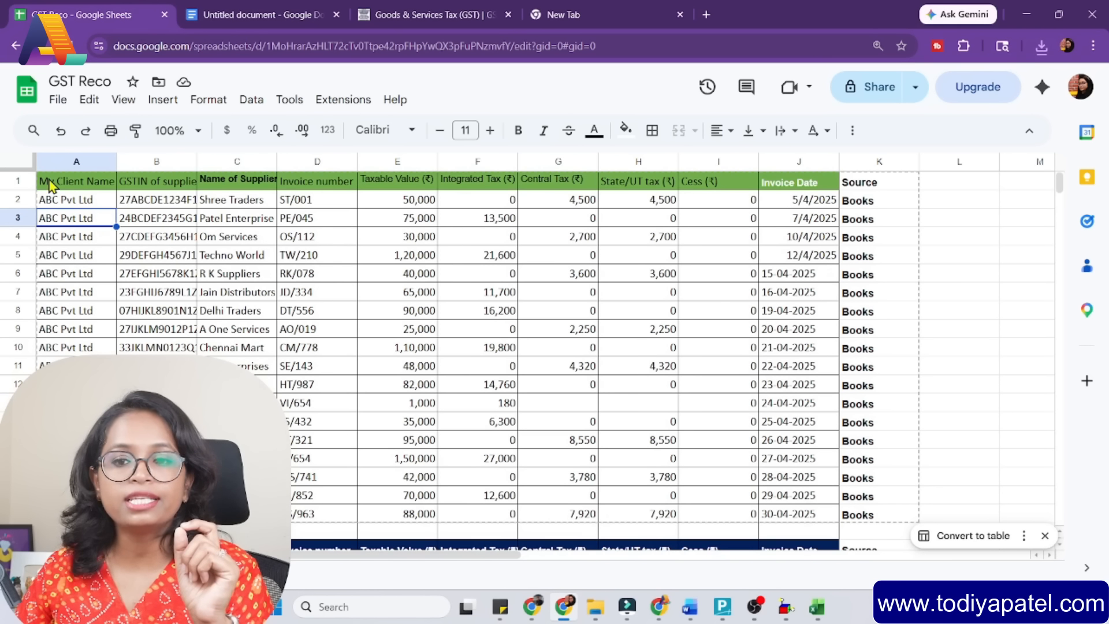
pyautogui.press('Up')
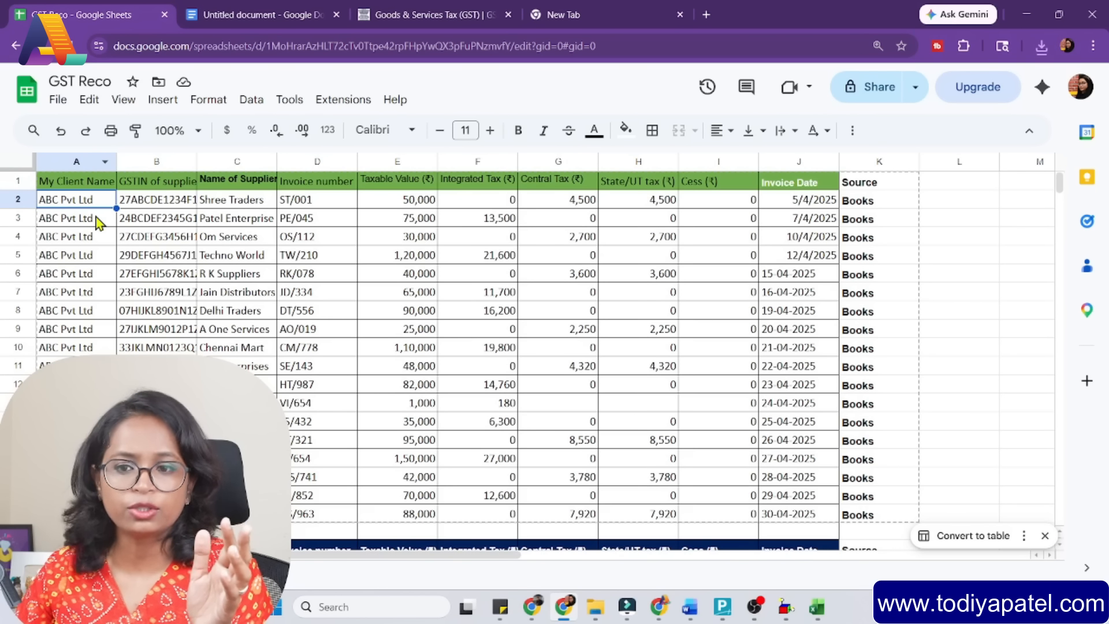
pyautogui.click(169, 217)
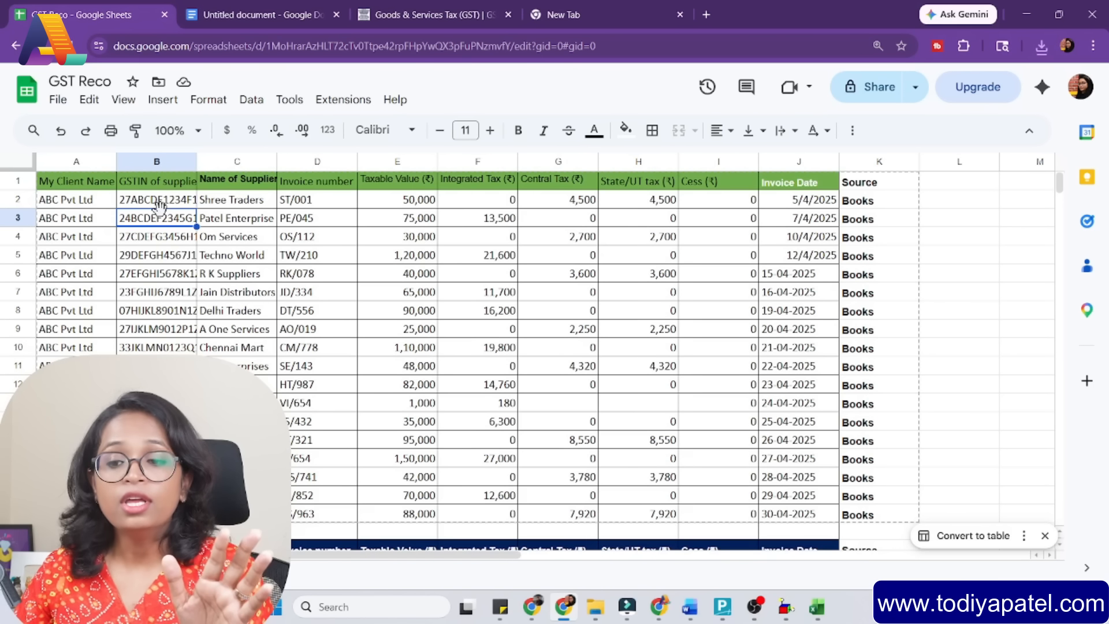
pyautogui.click(247, 224)
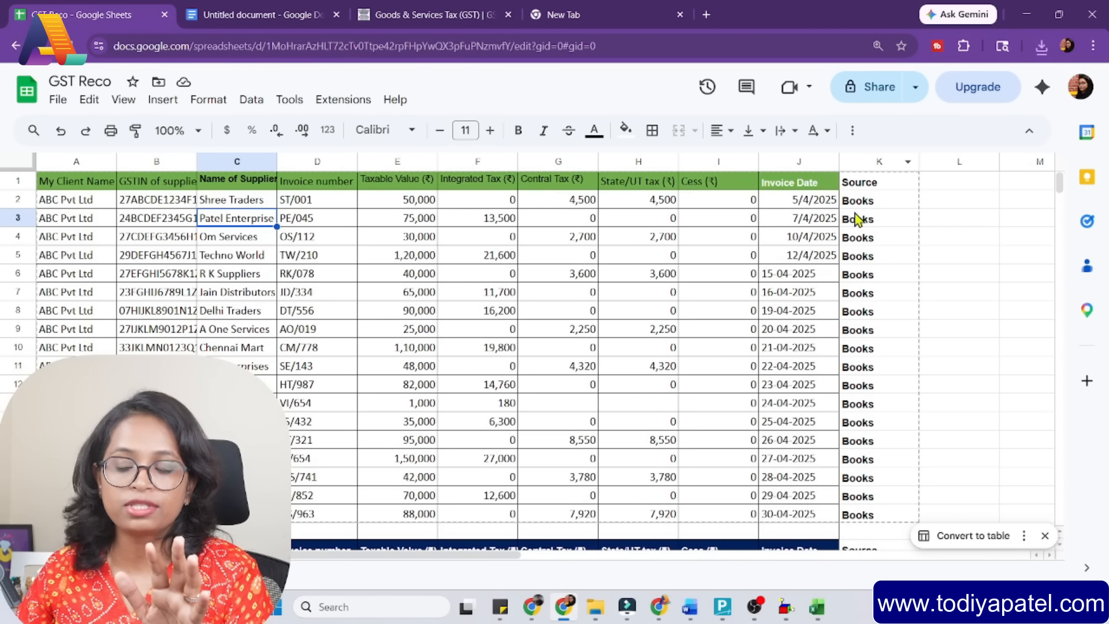
pyautogui.scroll(-4, 869, 323)
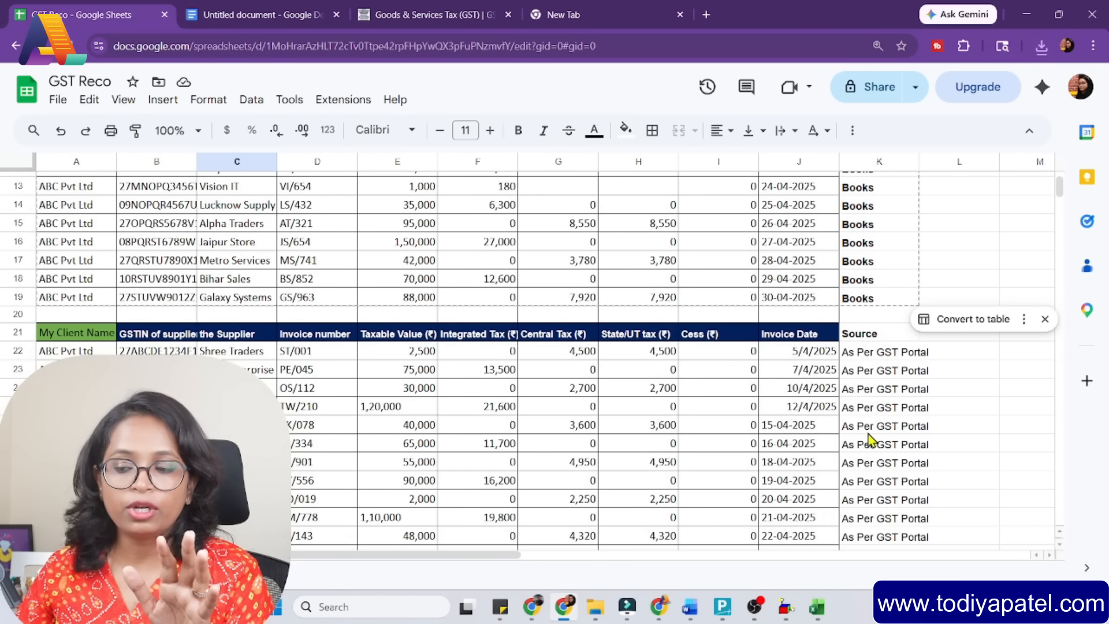
pyautogui.scroll(-4, 872, 323)
pyautogui.scroll(8, 855, 370)
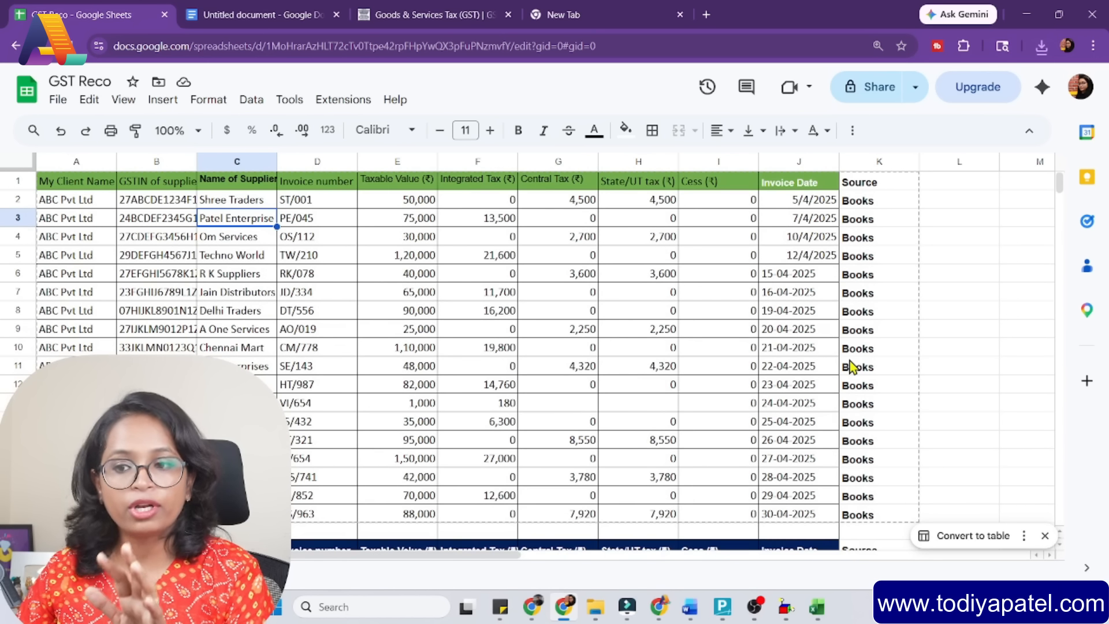